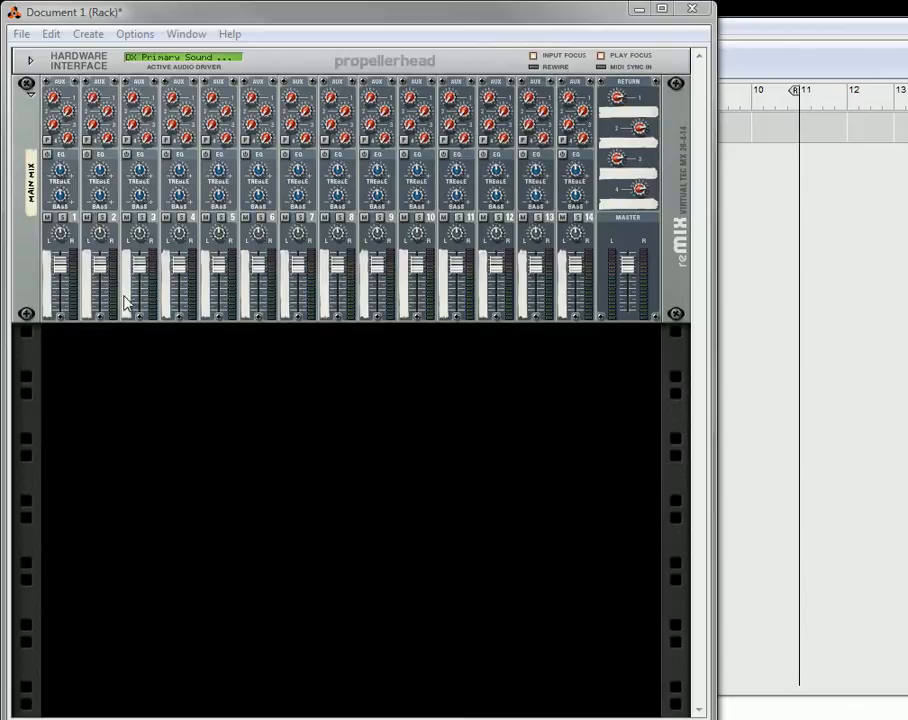
Create a Combinator below the main mixer and load the Empty Combi Template patch into it
{"action": "left_click", "coordinate": [90, 34]}
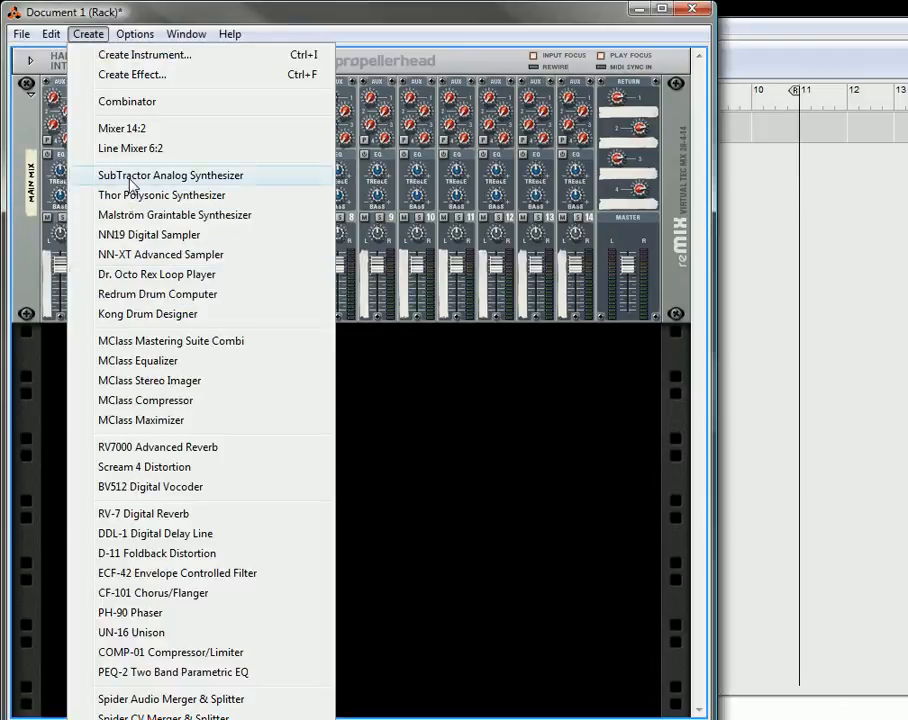
{"action": "left_click", "coordinate": [108, 102]}
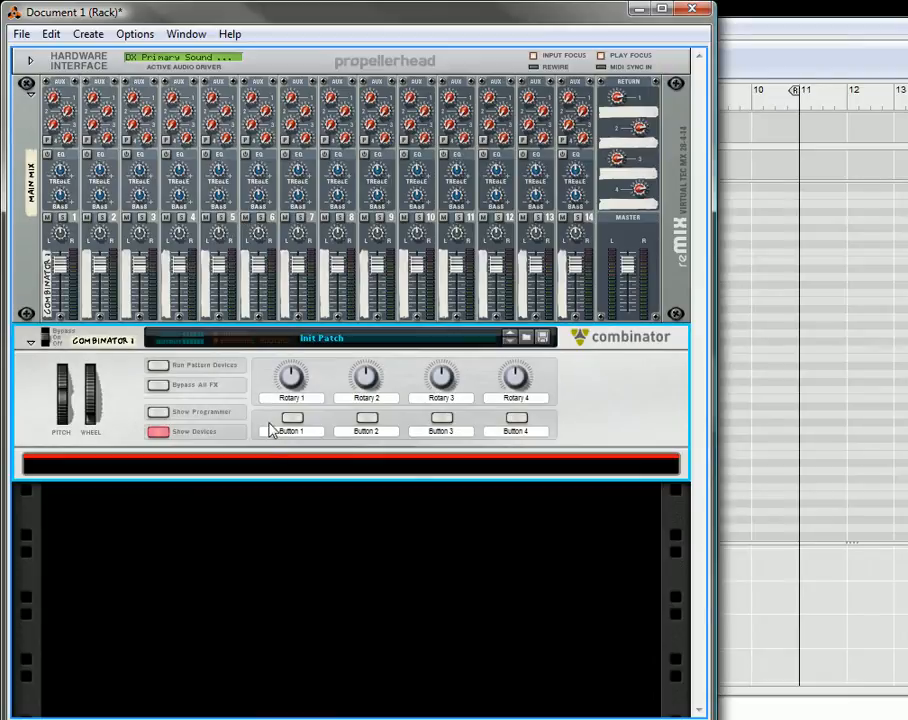
{"action": "left_click", "coordinate": [531, 343]}
{"action": "left_click", "coordinate": [273, 247]}
{"action": "double_click", "coordinate": [273, 247]}
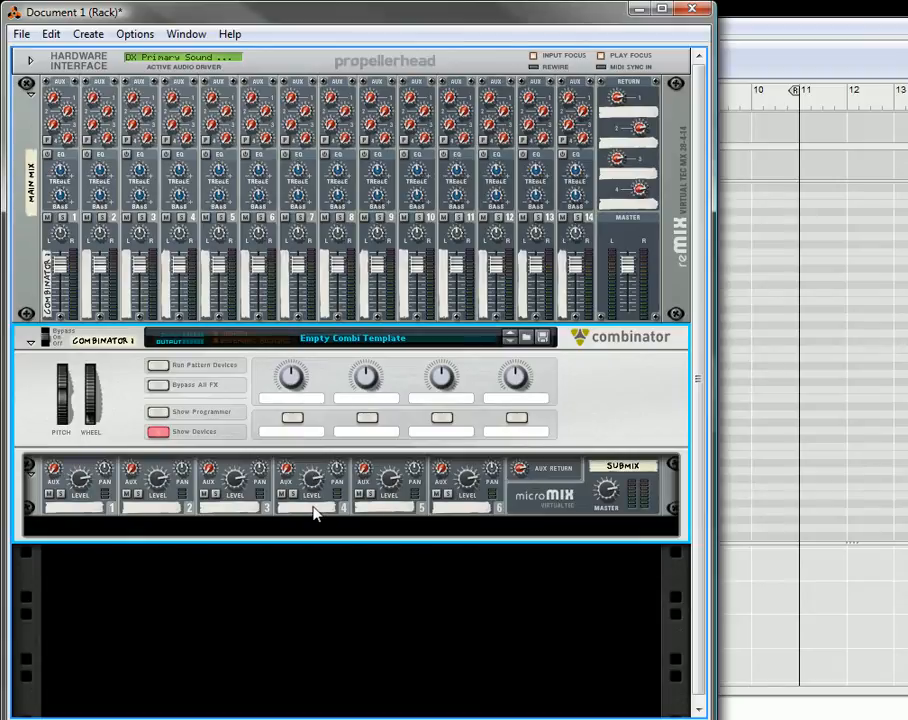
{"action": "left_click", "coordinate": [88, 34]}
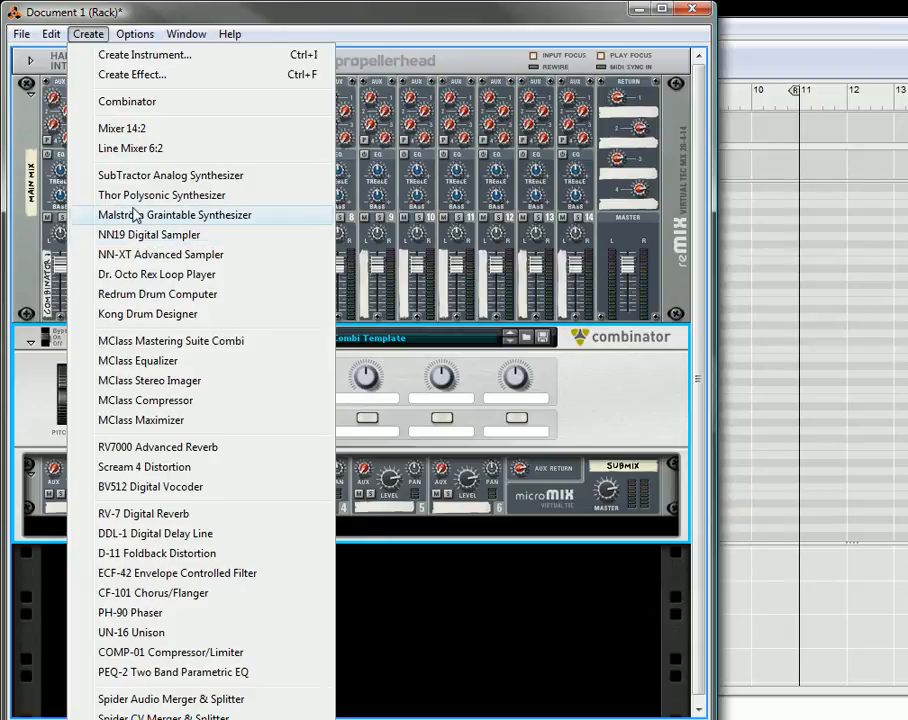
{"action": "left_click", "coordinate": [130, 294]}
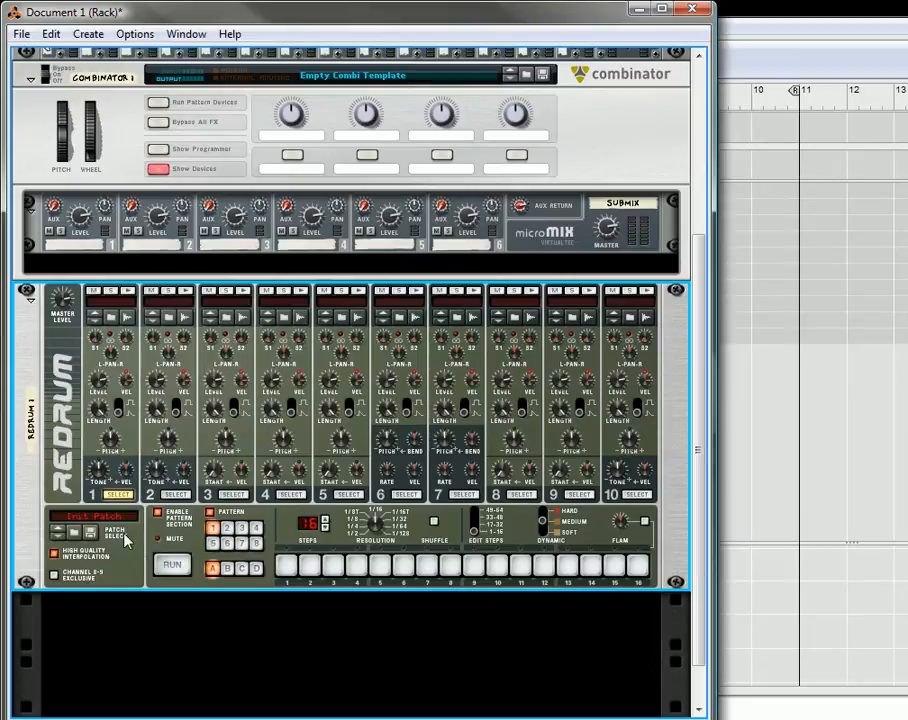
{"action": "scroll", "coordinate": [128, 543], "scroll_direction": "down", "scroll_amount": 2}
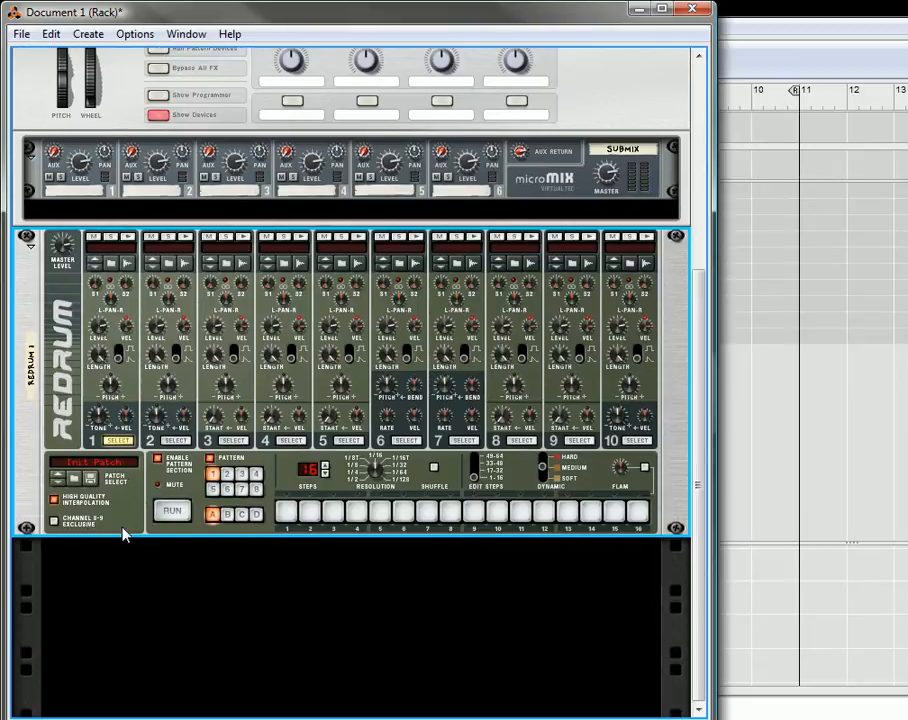
{"action": "left_click", "coordinate": [131, 466]}
{"action": "left_click", "coordinate": [150, 476]}
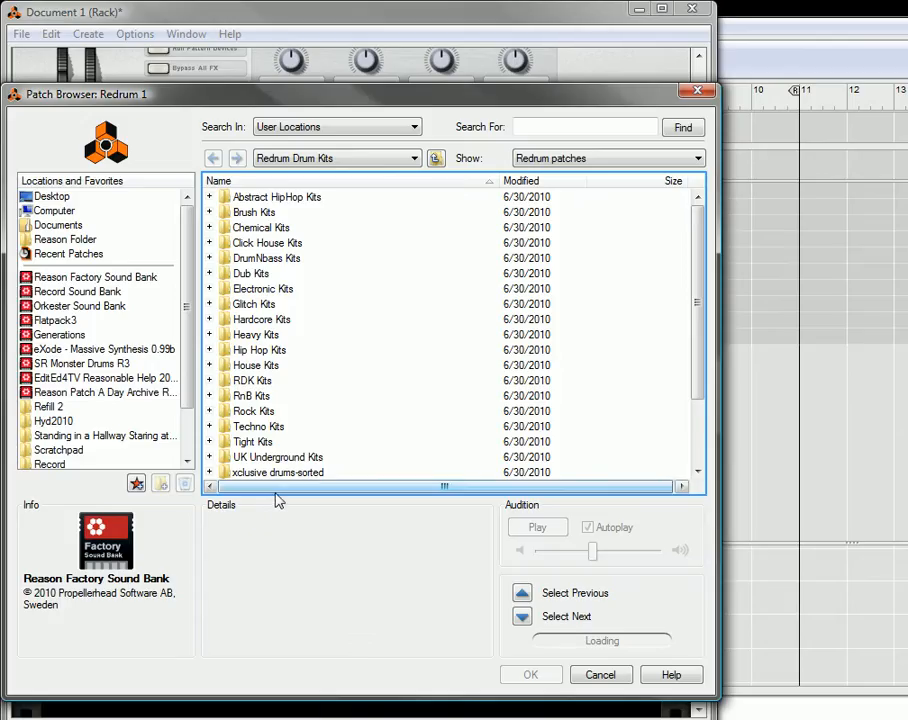
{"action": "left_click", "coordinate": [604, 677]}
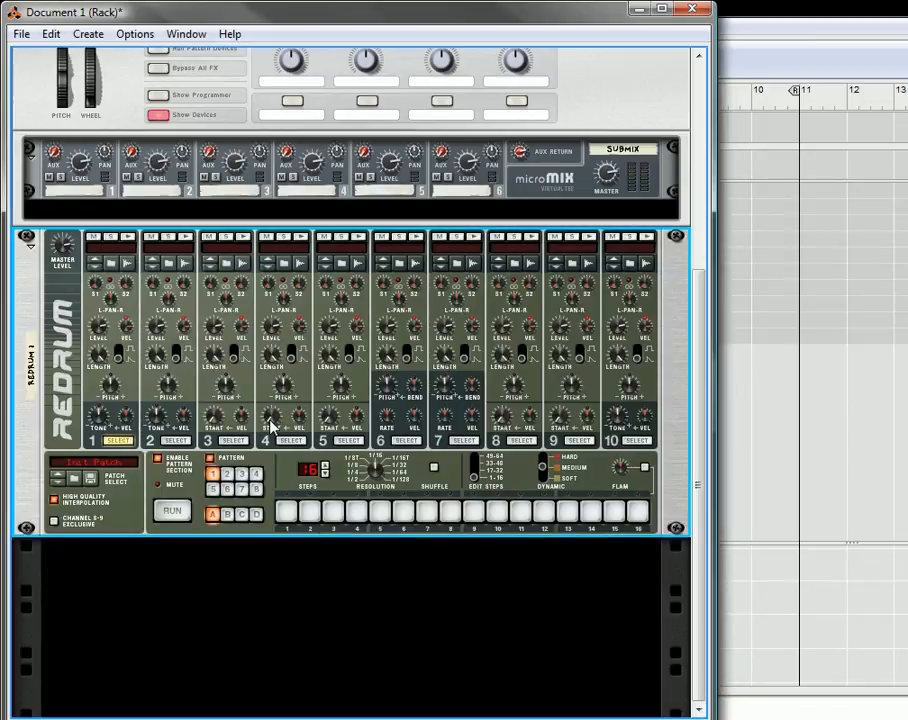
{"action": "key", "text": "Delete"}
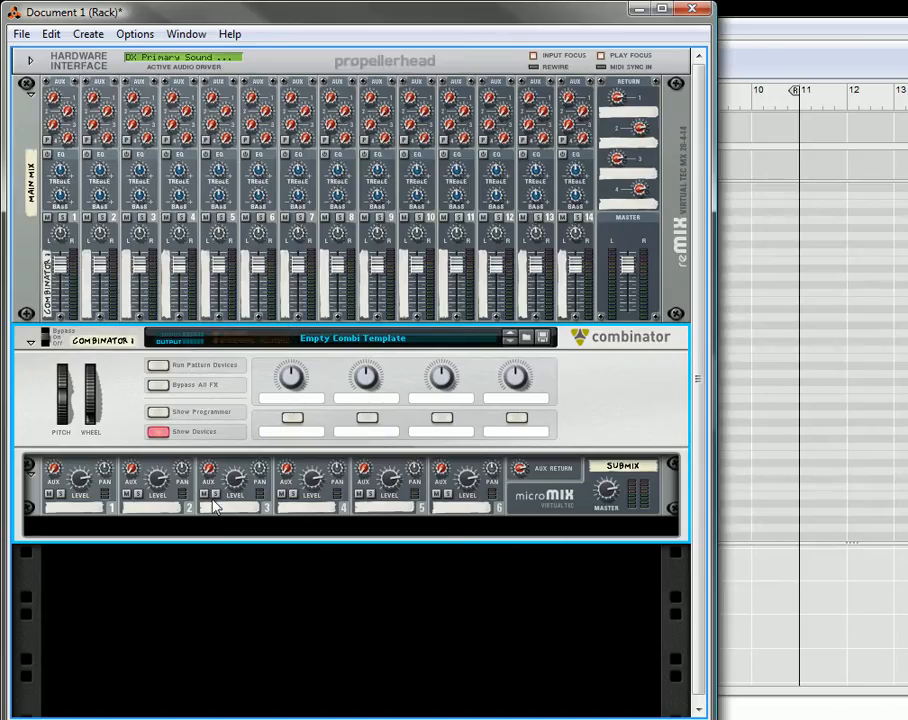
Create a Redrum drum computer inside the Combinator, below the line mixer, and disable its pattern section
{"action": "left_click", "coordinate": [88, 33]}
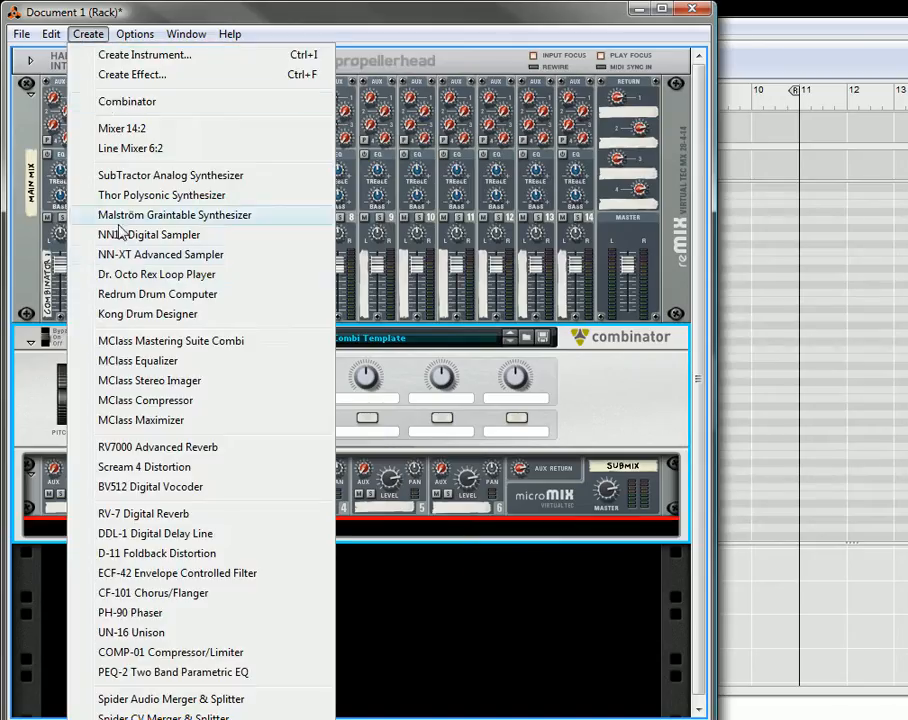
{"action": "left_click", "coordinate": [190, 296]}
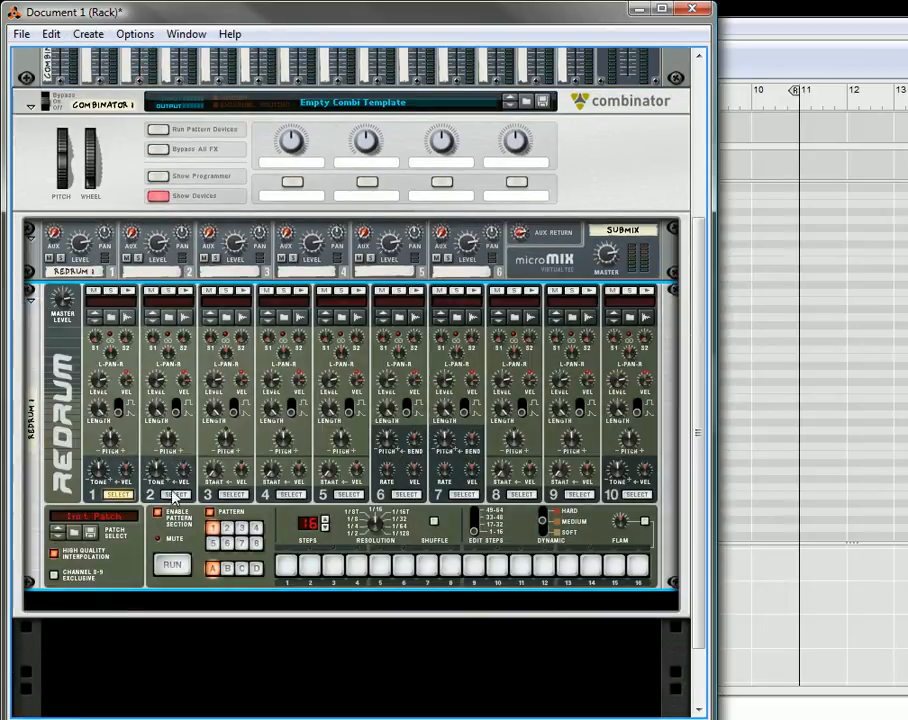
{"action": "left_click", "coordinate": [160, 514]}
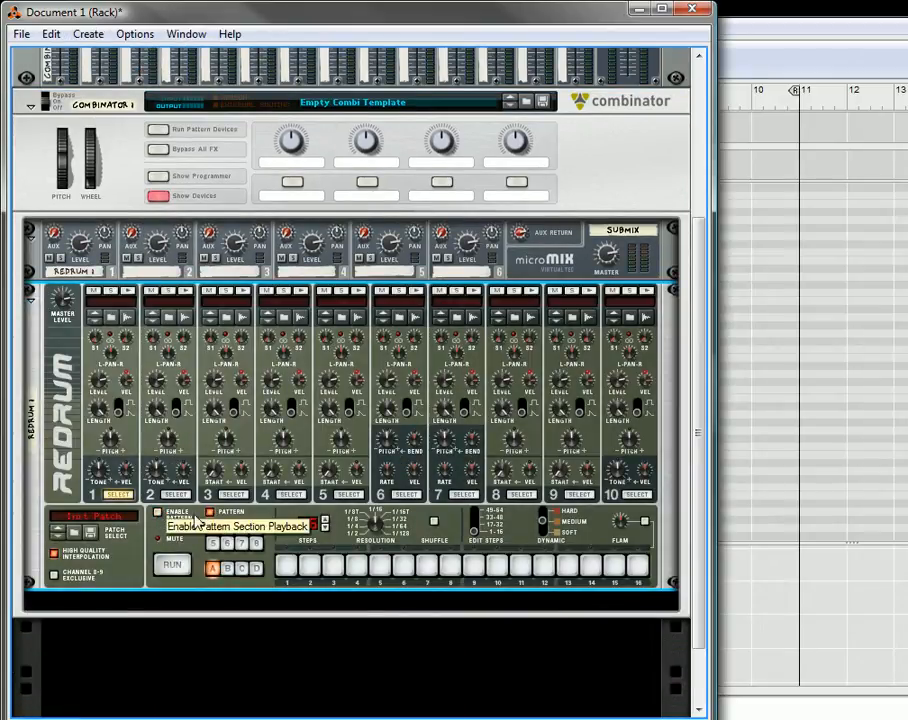
Load the House Kit 03.drp patch into the Redrum from Redrum Drum Kits in the Reason Factory Sound Bank
{"action": "left_click", "coordinate": [130, 525]}
{"action": "left_click", "coordinate": [160, 528]}
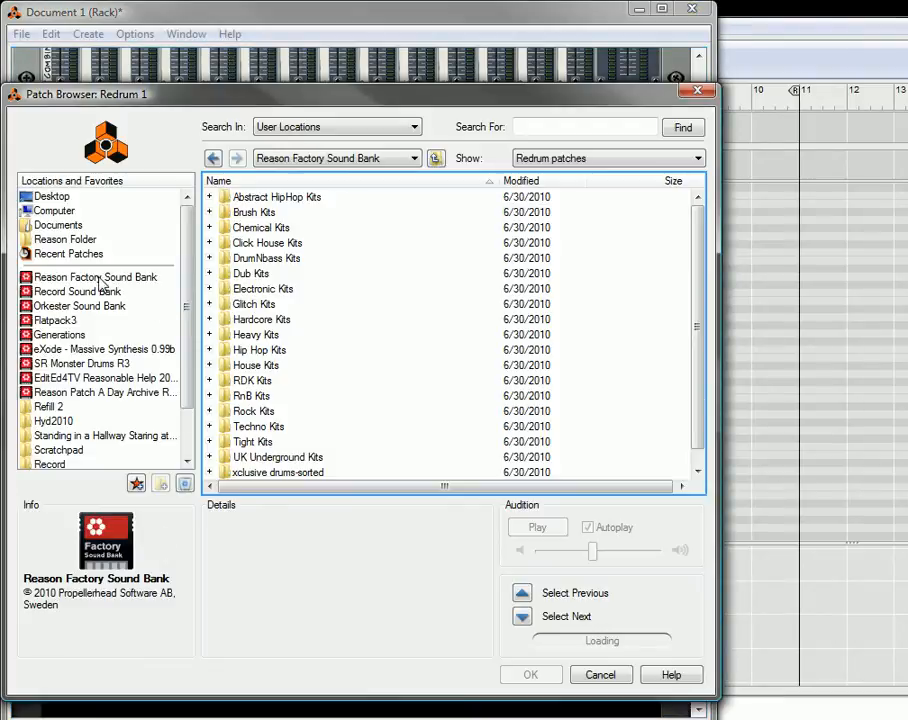
{"action": "left_click", "coordinate": [97, 277]}
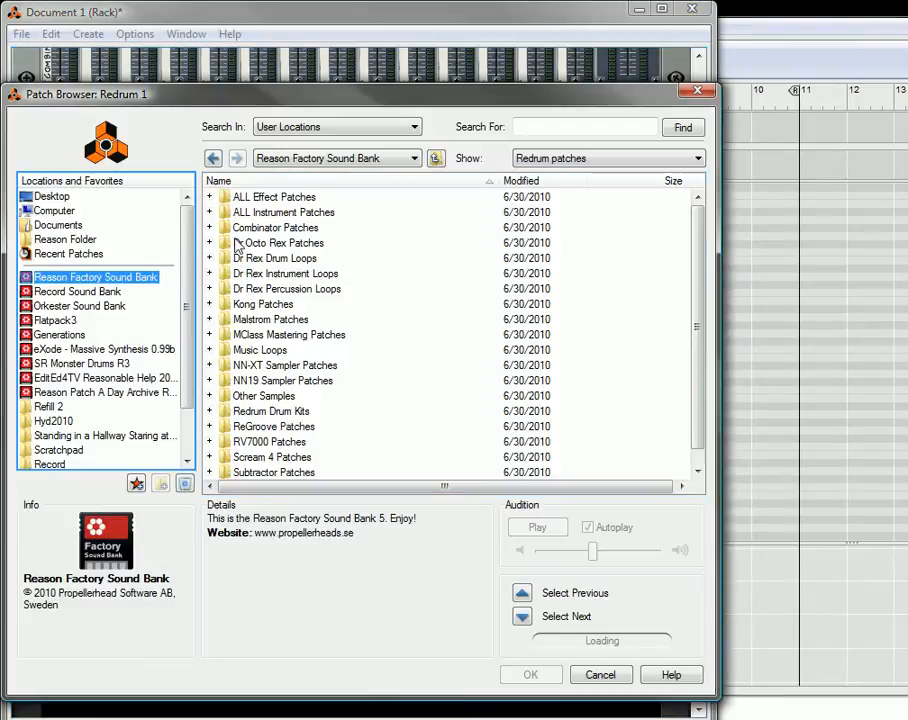
{"action": "left_click", "coordinate": [270, 412]}
{"action": "double_click", "coordinate": [270, 412]}
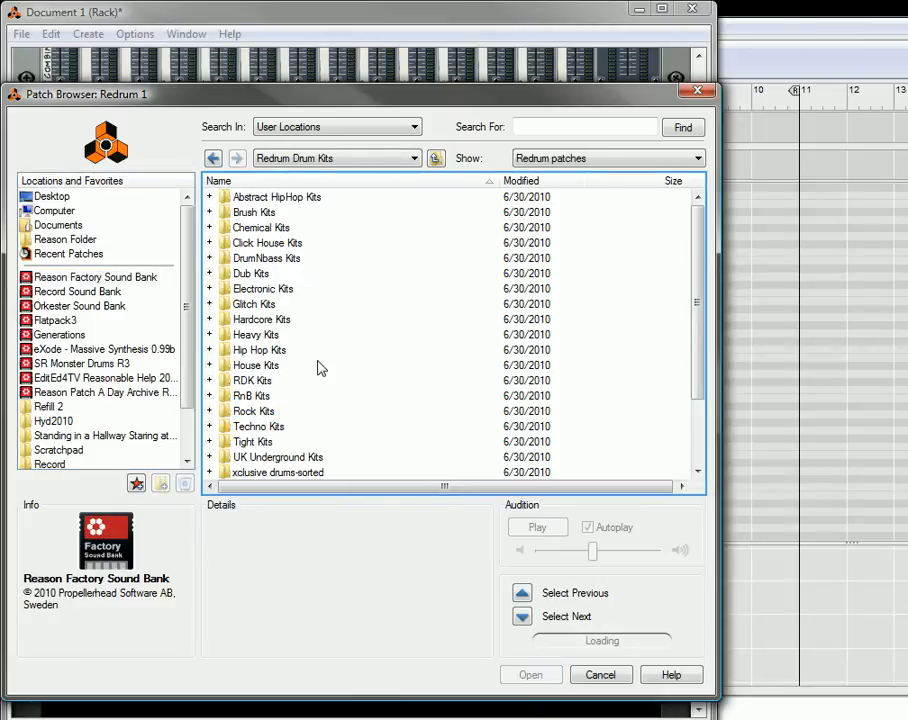
{"action": "scroll", "coordinate": [320, 380], "scroll_direction": "down", "scroll_amount": 2}
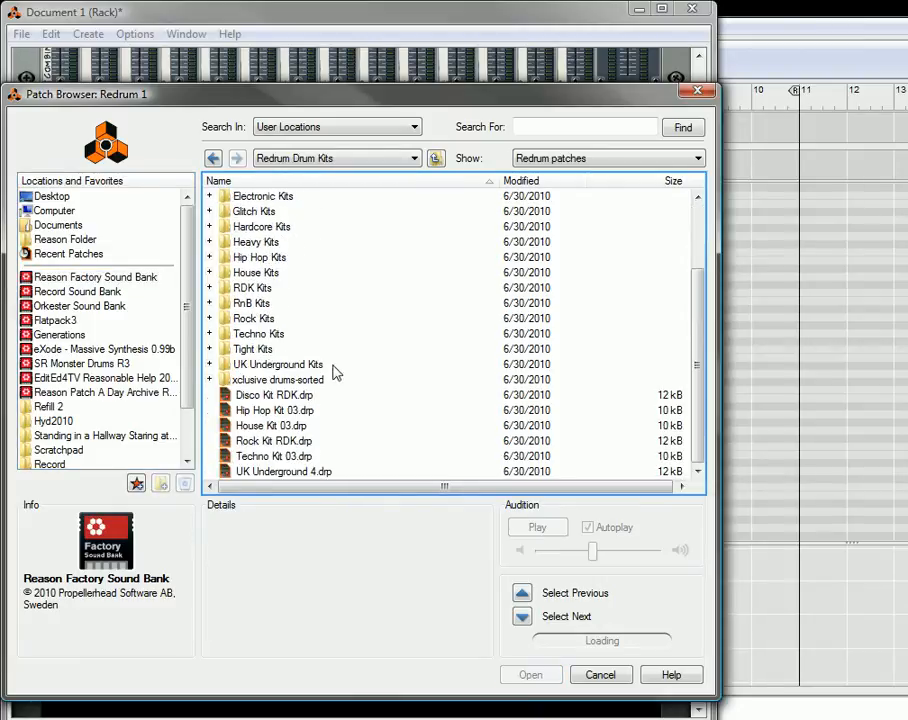
{"action": "double_click", "coordinate": [266, 427]}
Create an RPG-8 arpeggiator and move it into the Combinator below the Redrum
{"action": "scroll", "coordinate": [240, 440], "scroll_direction": "down", "scroll_amount": 2}
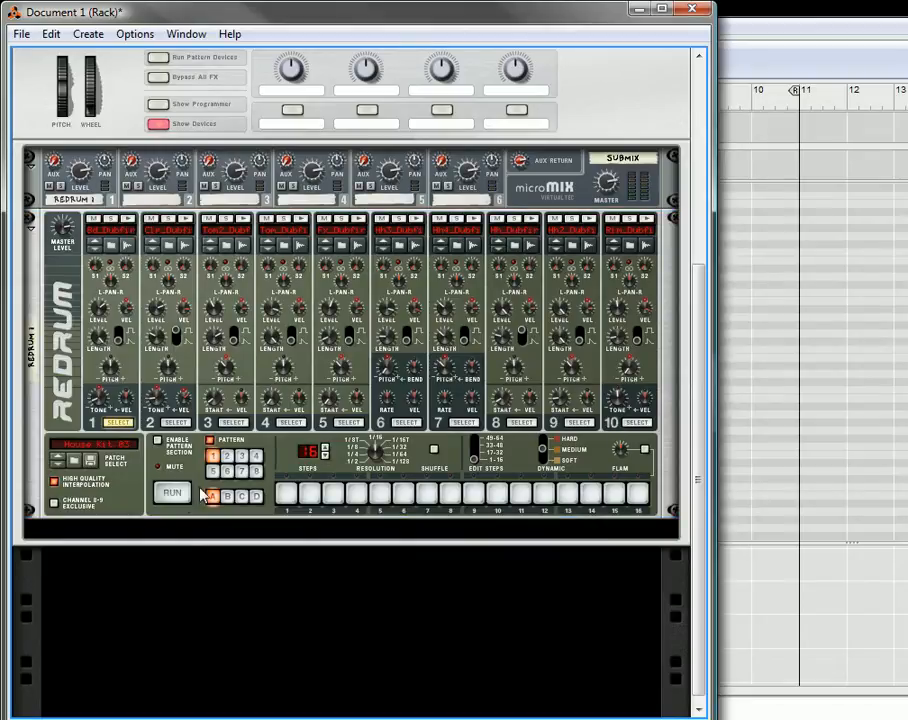
{"action": "left_click", "coordinate": [88, 34]}
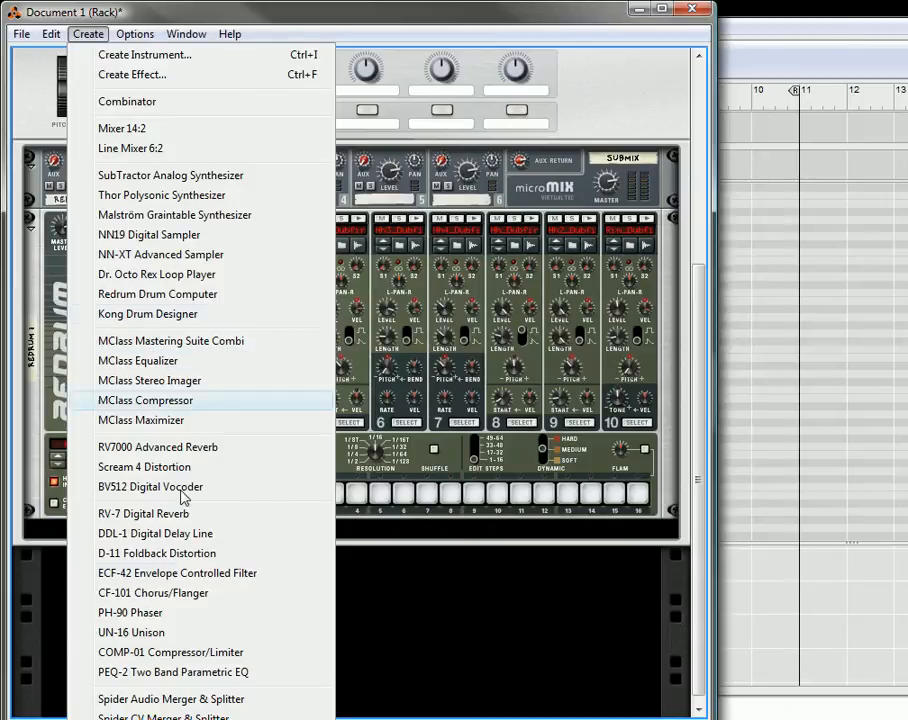
{"action": "left_click", "coordinate": [160, 718]}
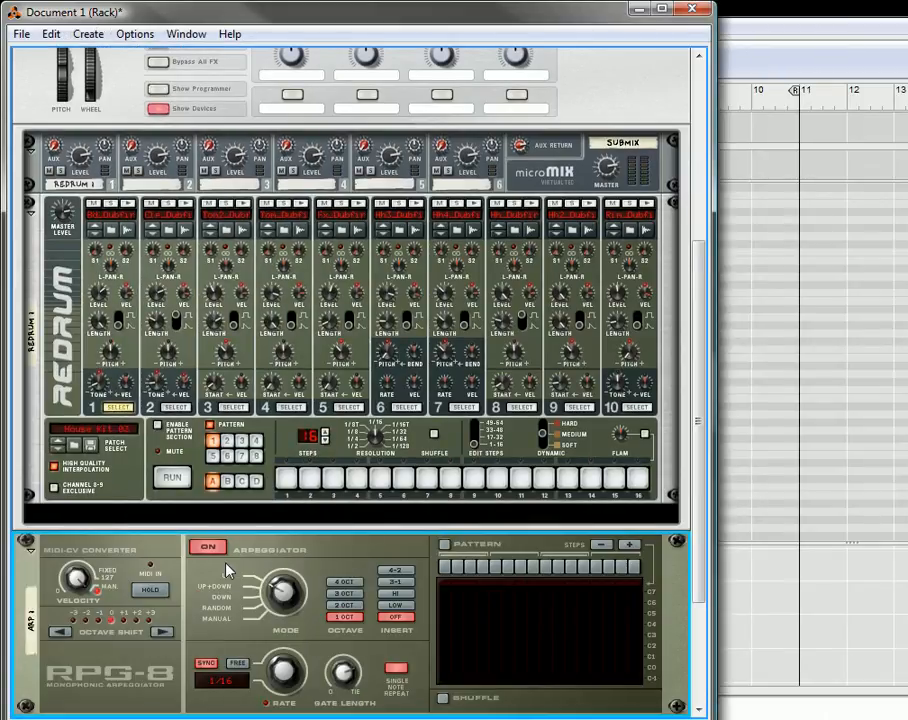
{"action": "key", "text": "Tab"}
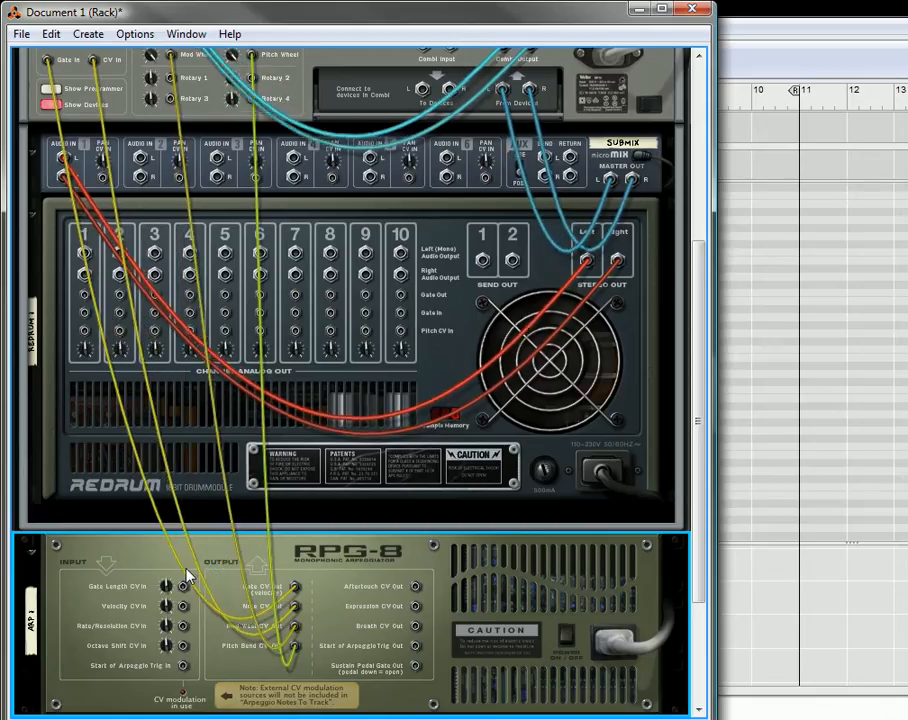
{"action": "scroll", "coordinate": [229, 385], "scroll_direction": "up", "scroll_amount": 3}
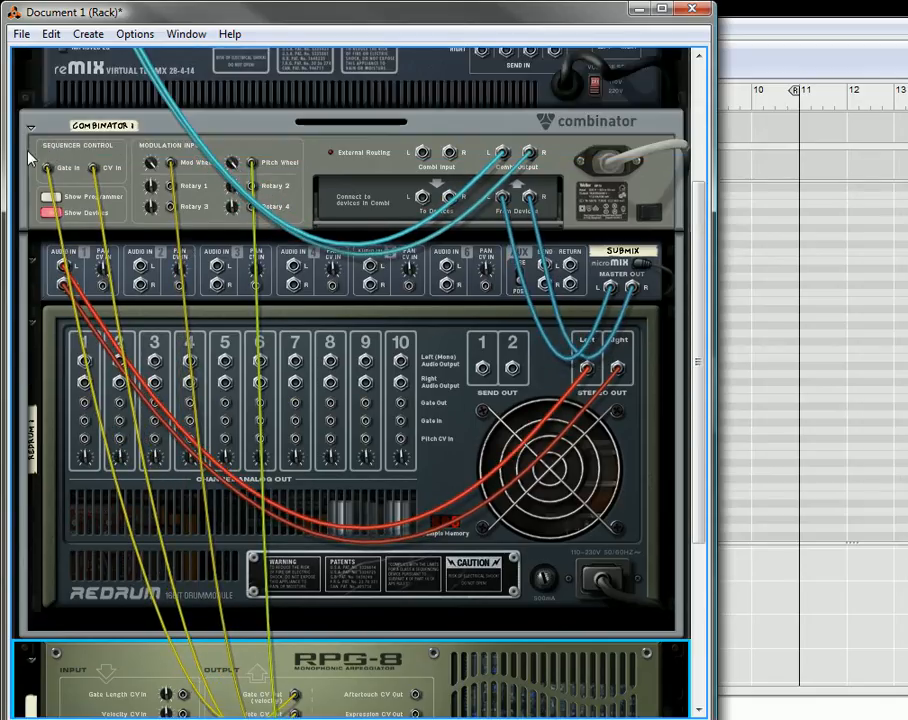
{"action": "scroll", "coordinate": [179, 418], "scroll_direction": "down", "scroll_amount": 2}
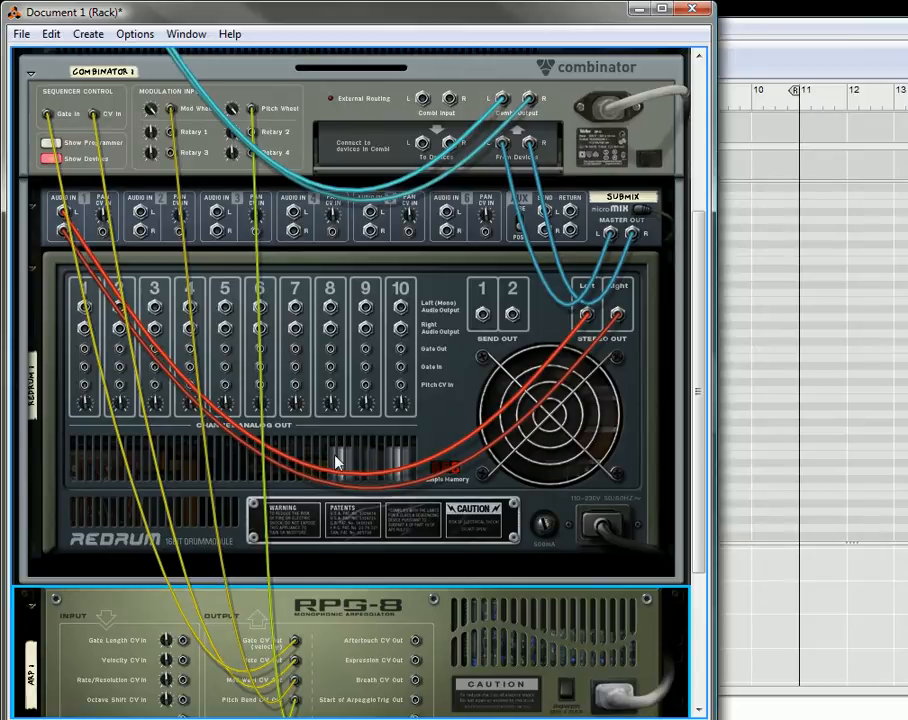
{"action": "key", "text": "Tab"}
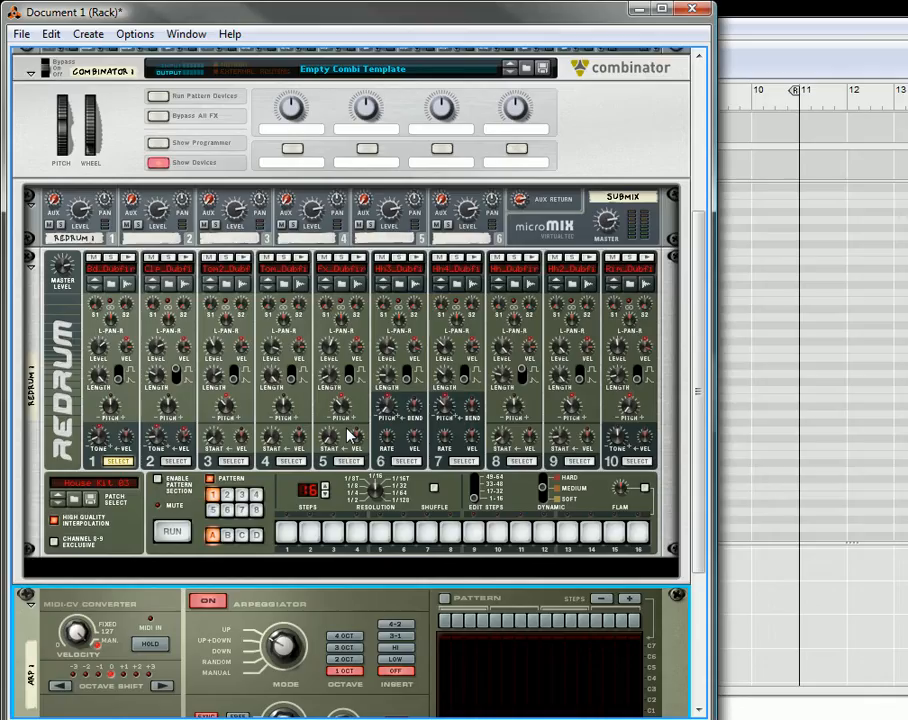
{"action": "left_click_drag", "start_coordinate": [26, 628], "coordinate": [99, 563]}
{"action": "scroll", "coordinate": [153, 366], "scroll_direction": "down", "scroll_amount": 3}
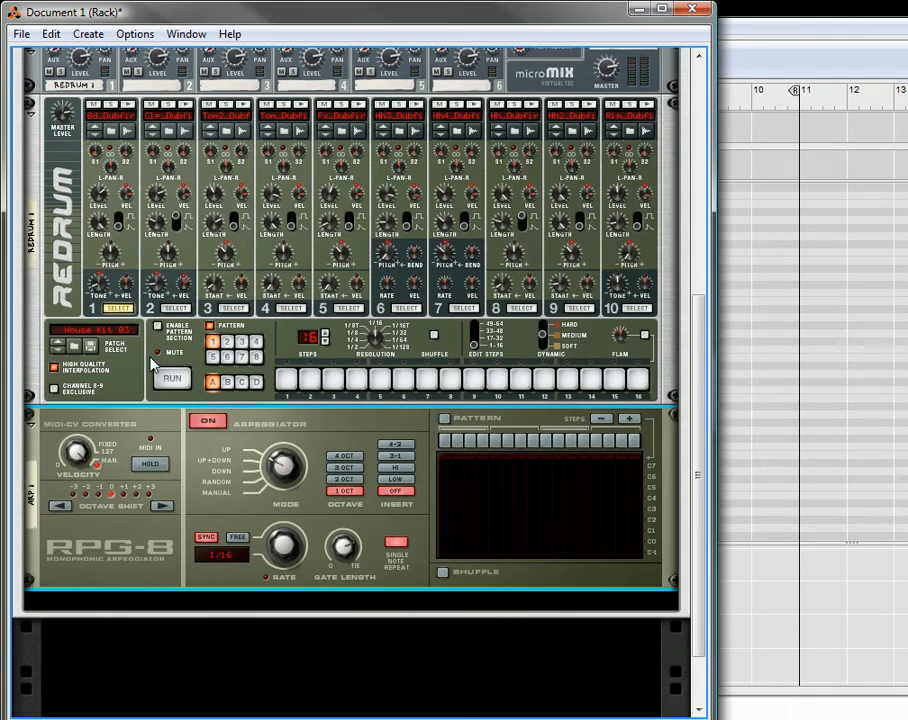
Examine the RPG-8's cable routing on the back of the rack, the Combinator's devices and the sequencer tracks
{"action": "key", "text": "Tab"}
{"action": "scroll", "coordinate": [174, 186], "scroll_direction": "up", "scroll_amount": 4}
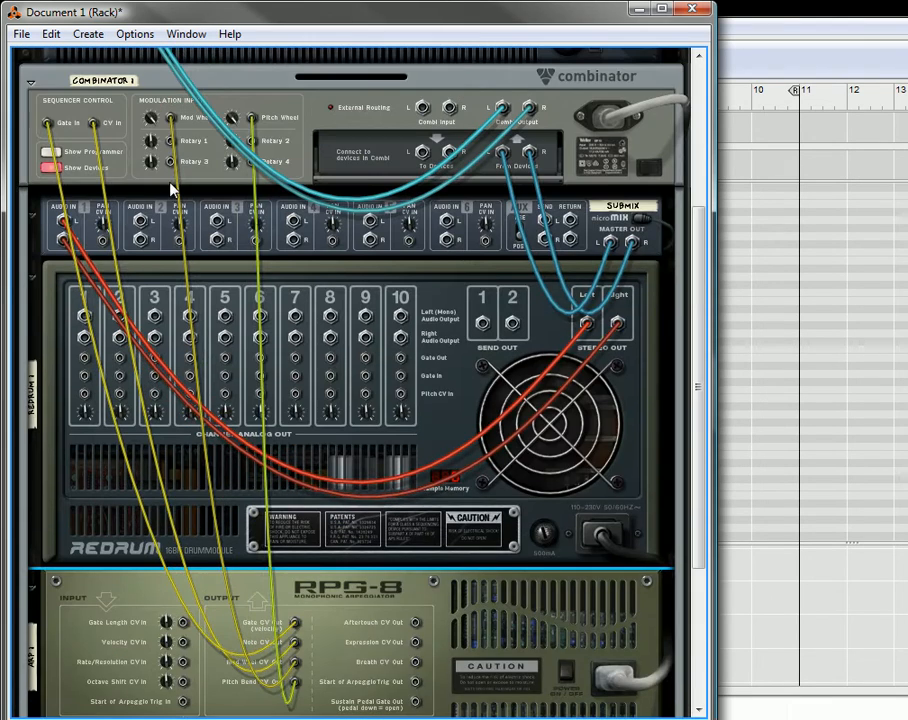
{"action": "scroll", "coordinate": [237, 375], "scroll_direction": "down", "scroll_amount": 3}
{"action": "key", "text": "Tab"}
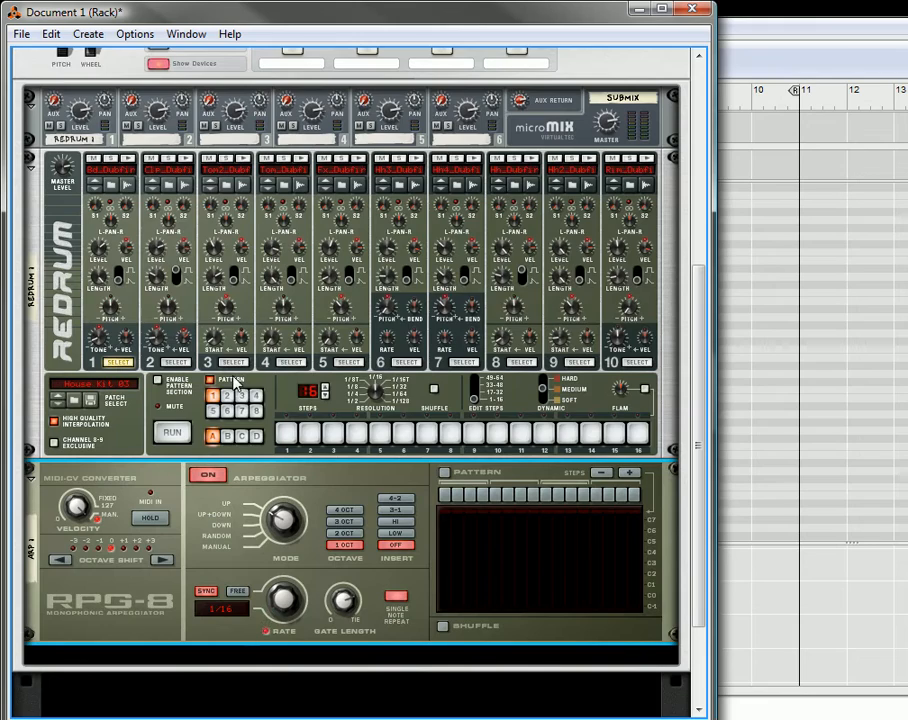
{"action": "scroll", "coordinate": [237, 370], "scroll_direction": "up", "scroll_amount": 5}
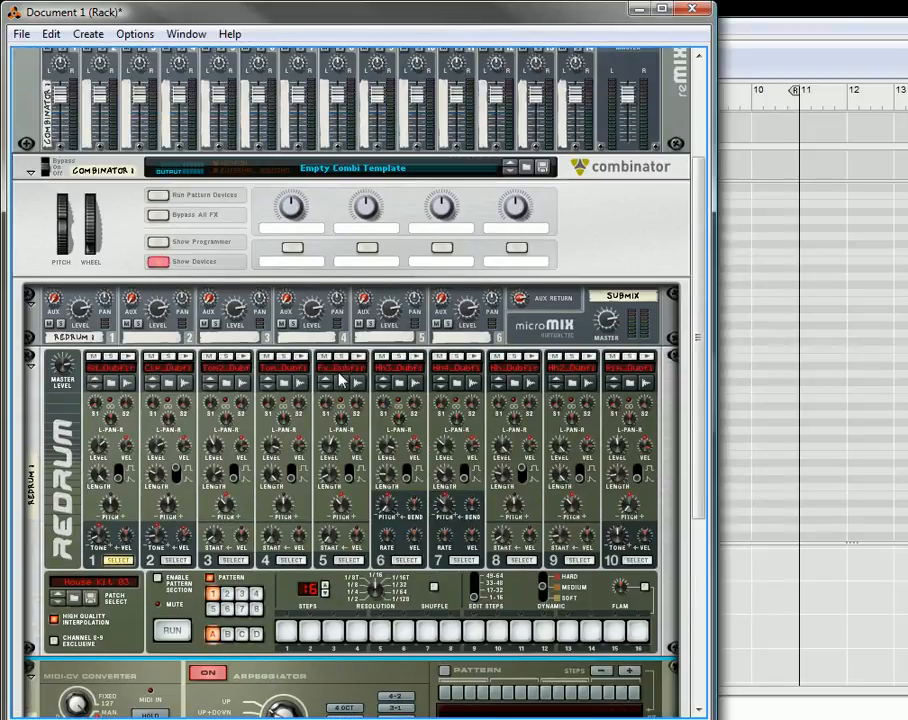
{"action": "scroll", "coordinate": [340, 378], "scroll_direction": "down", "scroll_amount": 3}
{"action": "scroll", "coordinate": [255, 533], "scroll_direction": "down", "scroll_amount": 1}
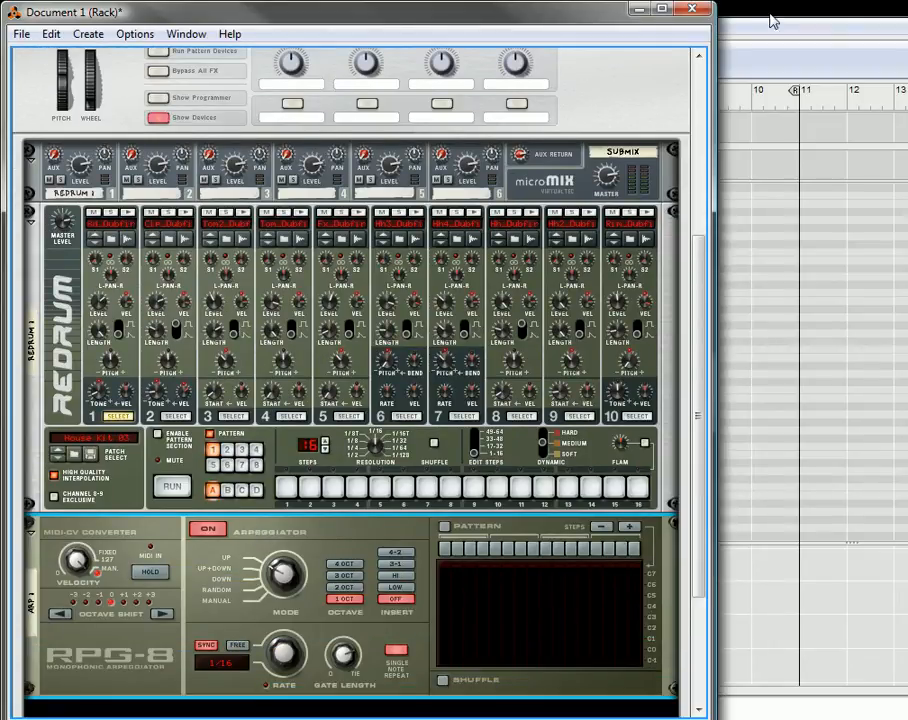
{"action": "left_click", "coordinate": [766, 30]}
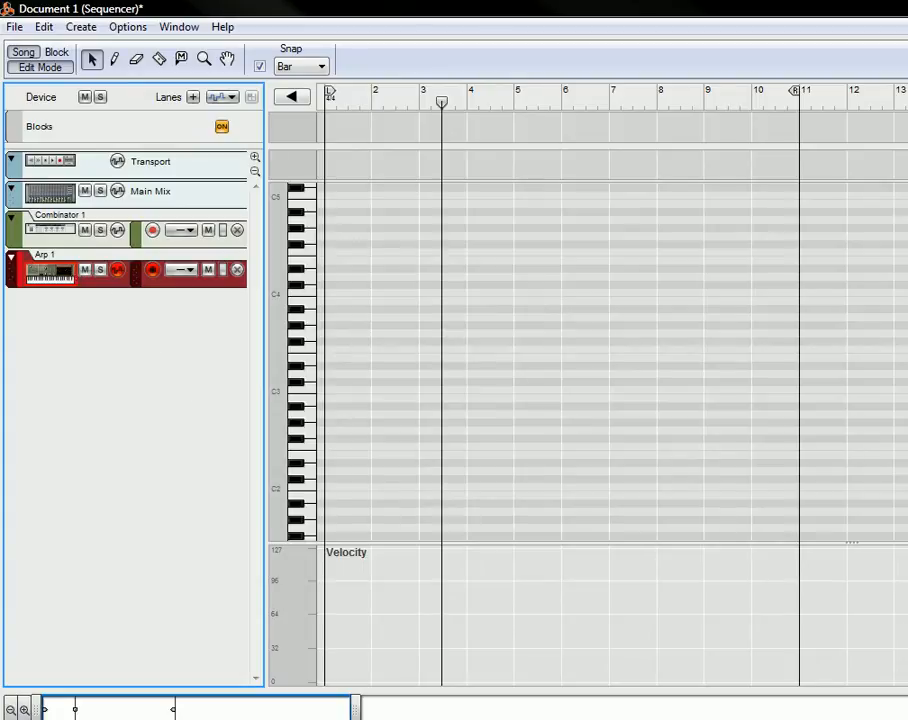
{"action": "key", "text": "alt+Tab"}
Create a Matrix pattern sequencer in the rack below the Combinator
{"action": "scroll", "coordinate": [339, 547], "scroll_direction": "down", "scroll_amount": 3}
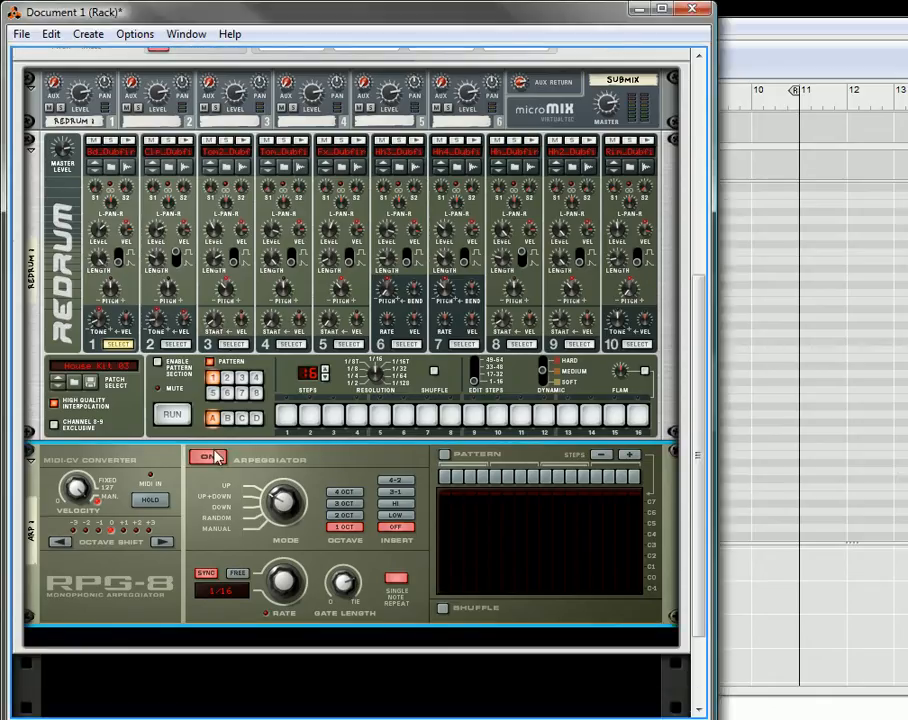
{"action": "left_click", "coordinate": [242, 605]}
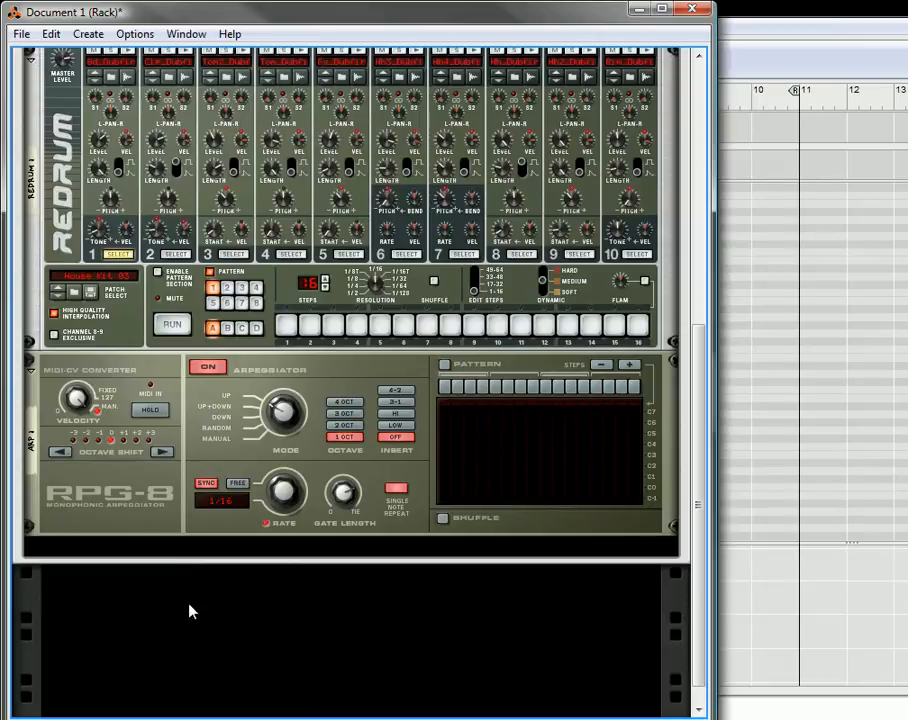
{"action": "left_click", "coordinate": [88, 34]}
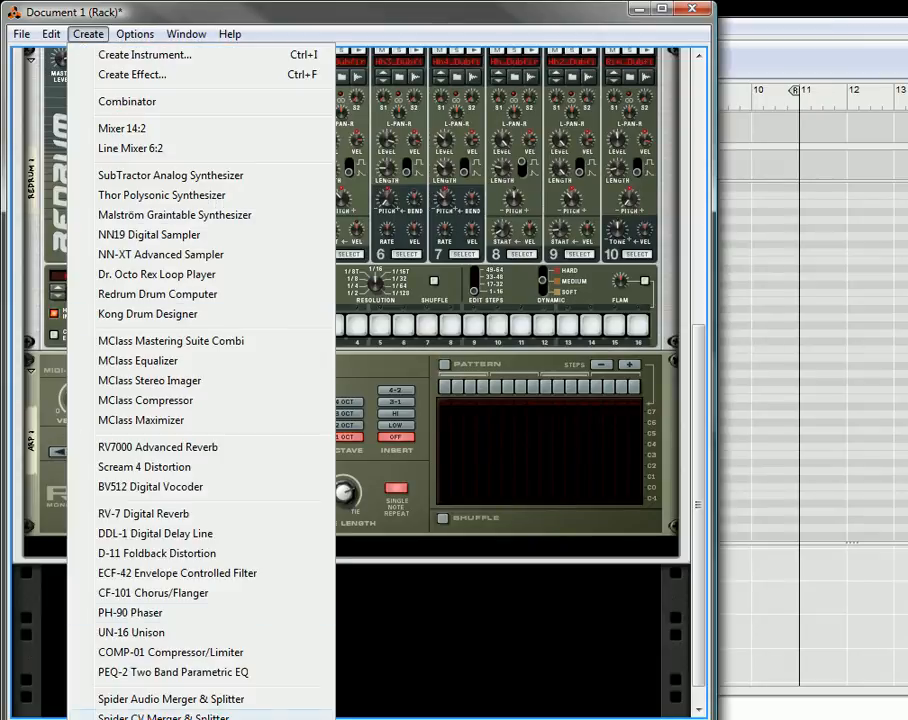
{"action": "left_click", "coordinate": [163, 719]}
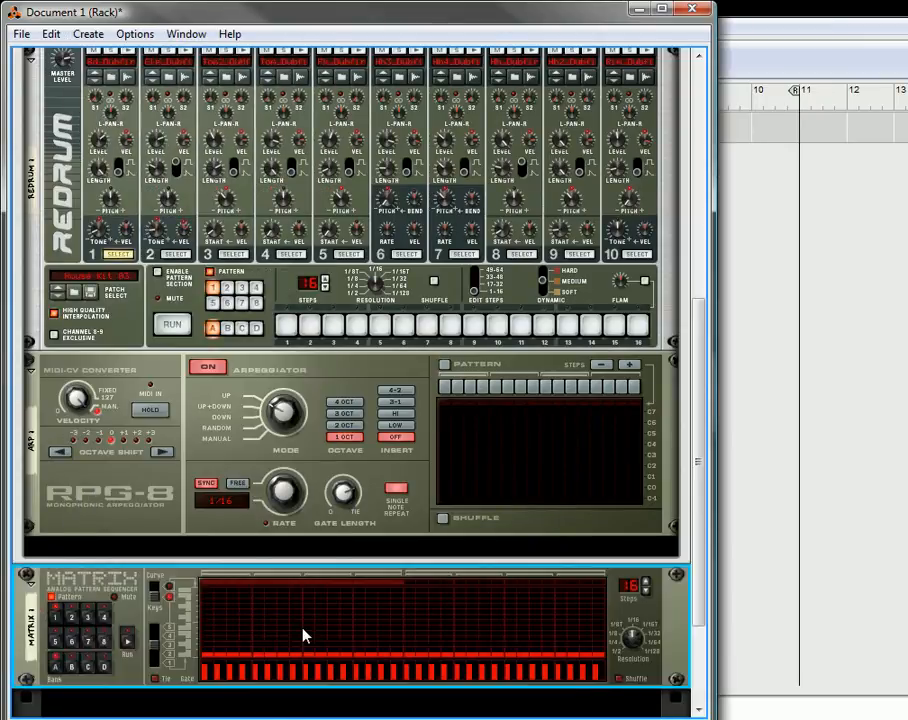
Randomize the Matrix pattern and copy it to the Matrix's sequencer track
{"action": "key", "text": "ctrl+r"}
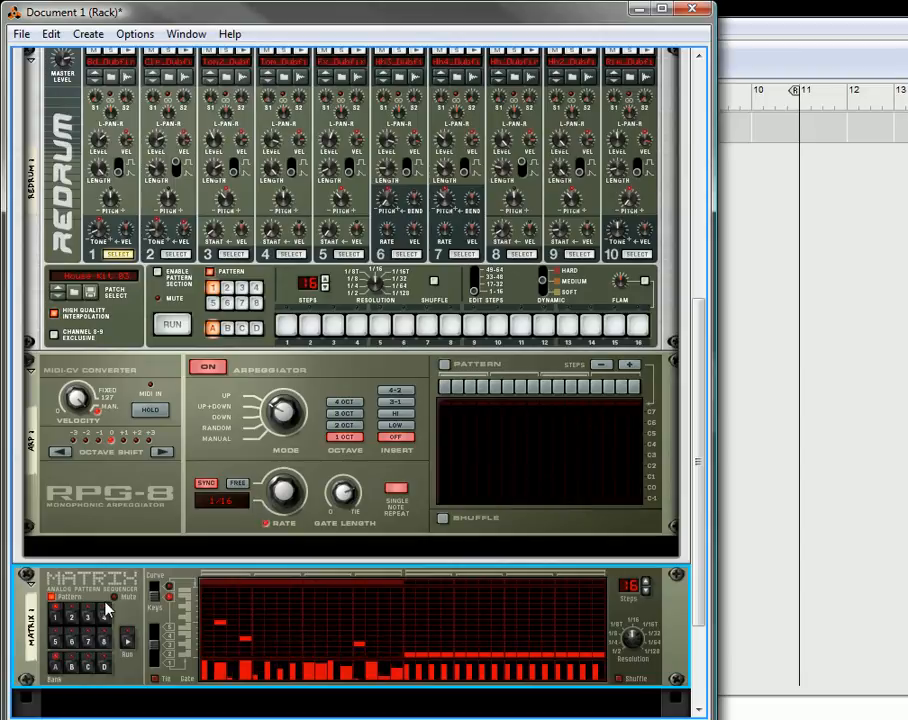
{"action": "right_click", "coordinate": [95, 603]}
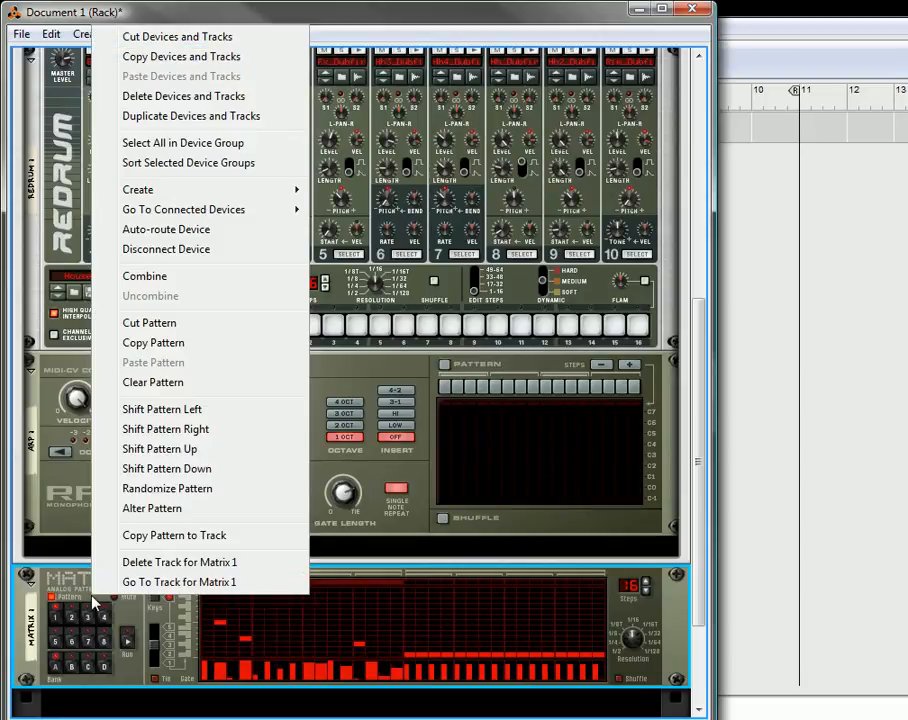
{"action": "left_click", "coordinate": [160, 537]}
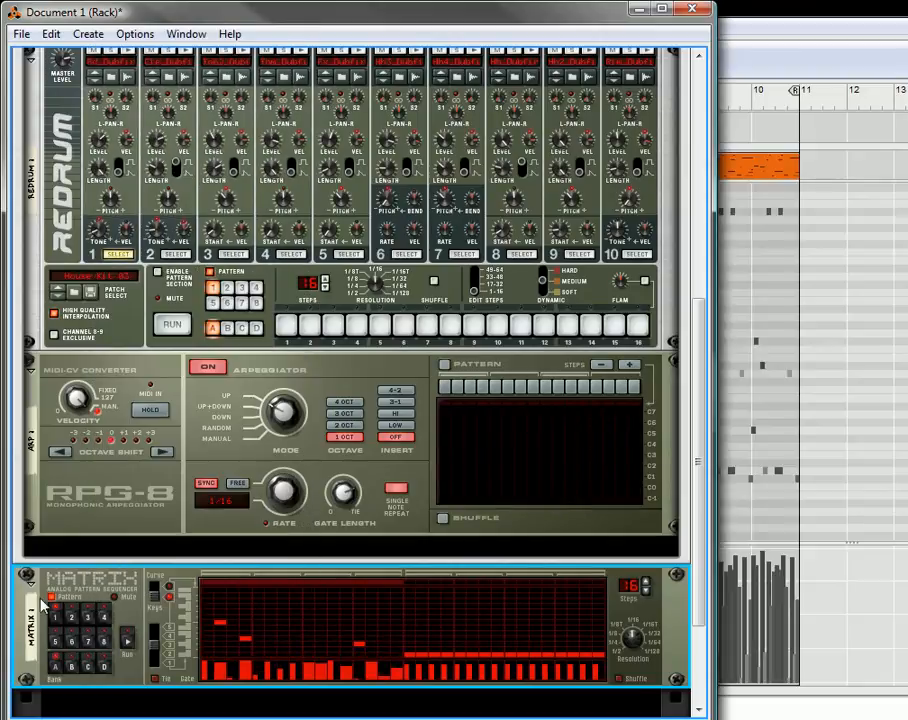
Leave edit mode in the sequencer and move the Matrix 1 note clip onto the Arp 1 track
{"action": "left_click", "coordinate": [742, 24]}
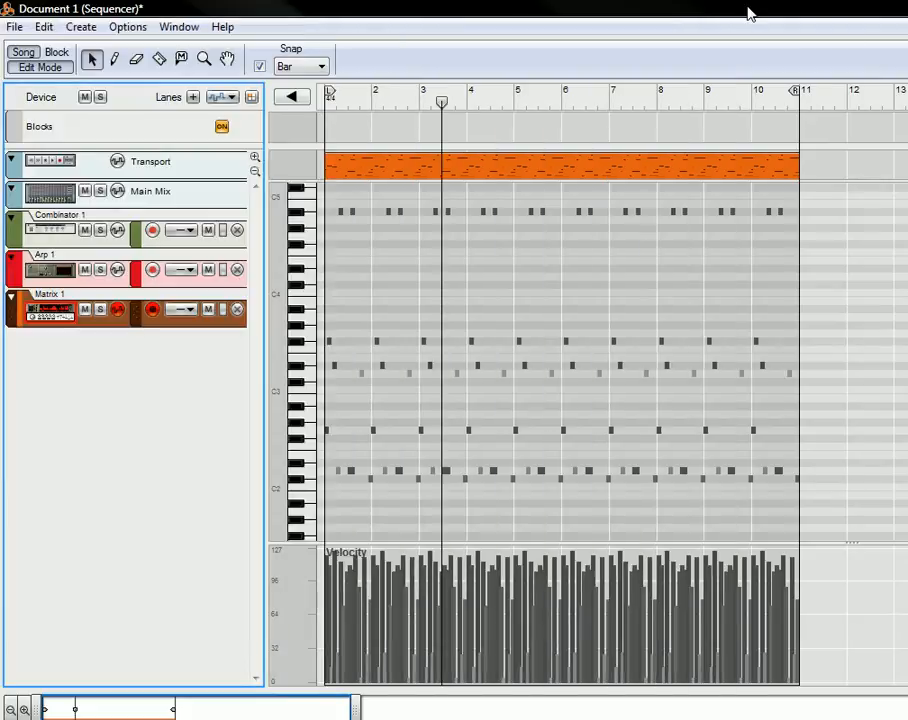
{"action": "left_click", "coordinate": [36, 64]}
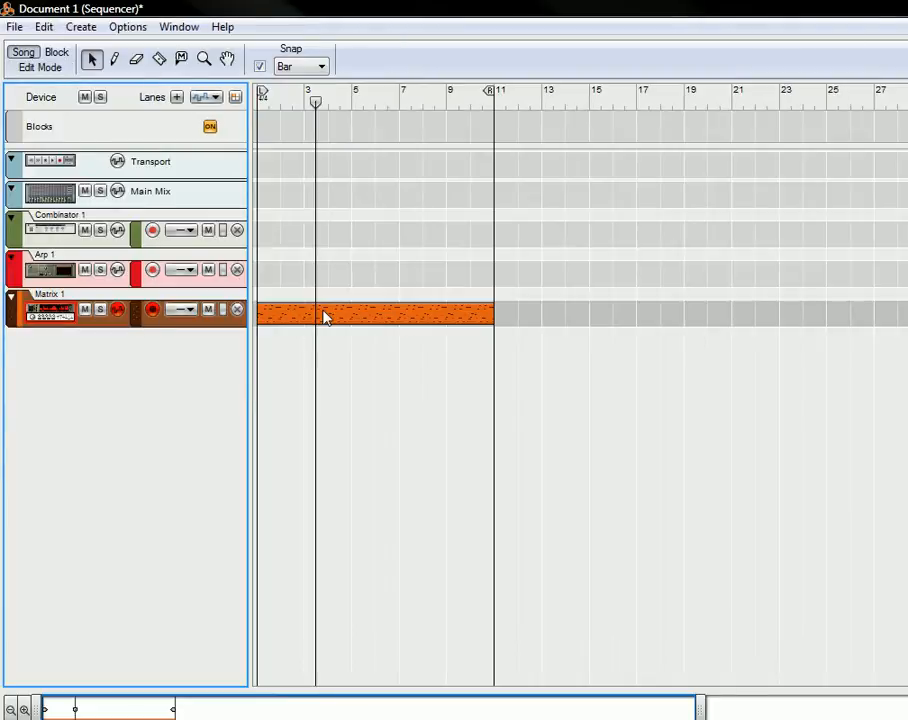
{"action": "left_click_drag", "start_coordinate": [323, 317], "coordinate": [330, 288]}
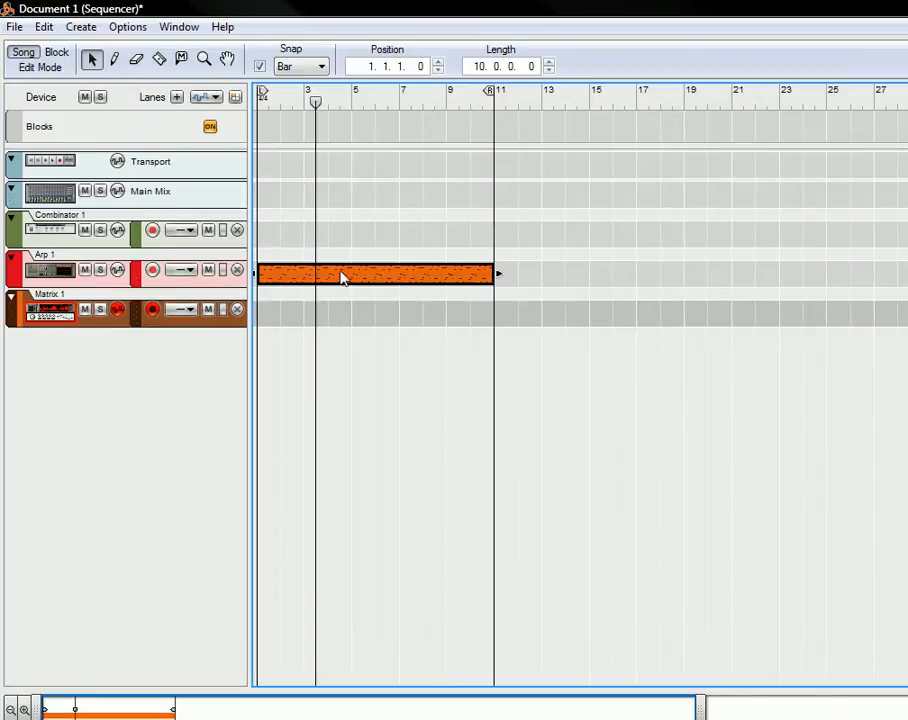
Delete the Matrix 1 track together with its device
{"action": "right_click", "coordinate": [87, 323]}
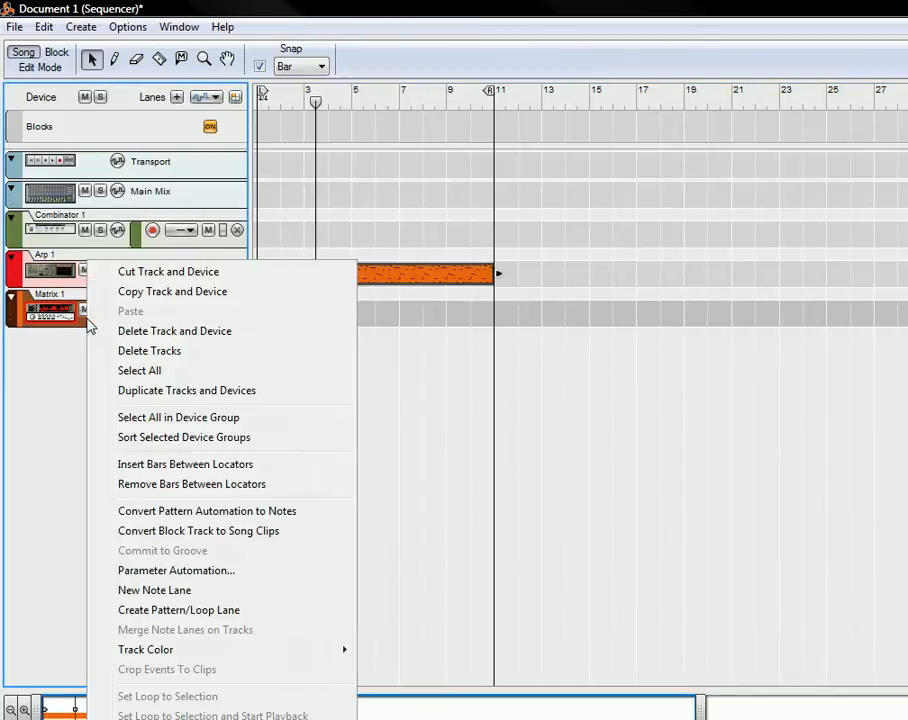
{"action": "left_click", "coordinate": [163, 336]}
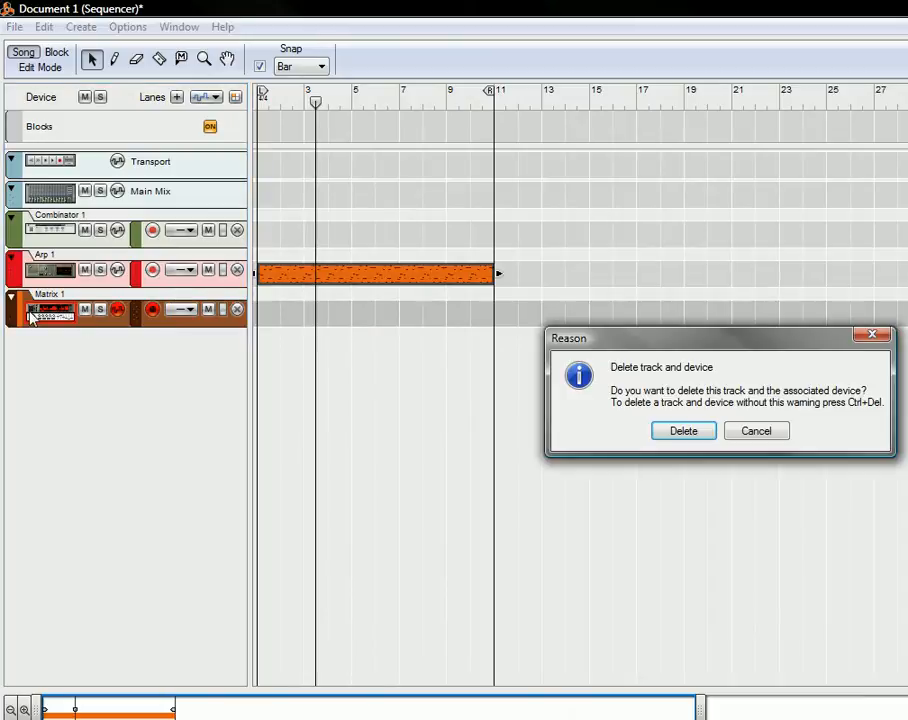
{"action": "left_click", "coordinate": [686, 440]}
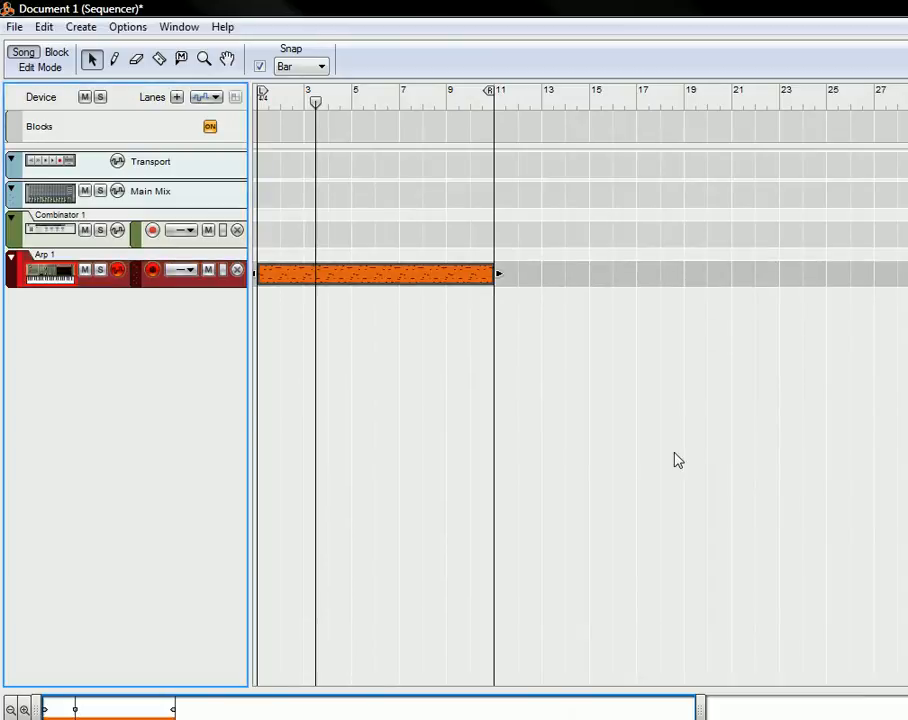
Open the Arp 1 clip for editing and randomize the pitches of all its notes between C1 and A1
{"action": "left_click", "coordinate": [346, 281]}
{"action": "double_click", "coordinate": [418, 275]}
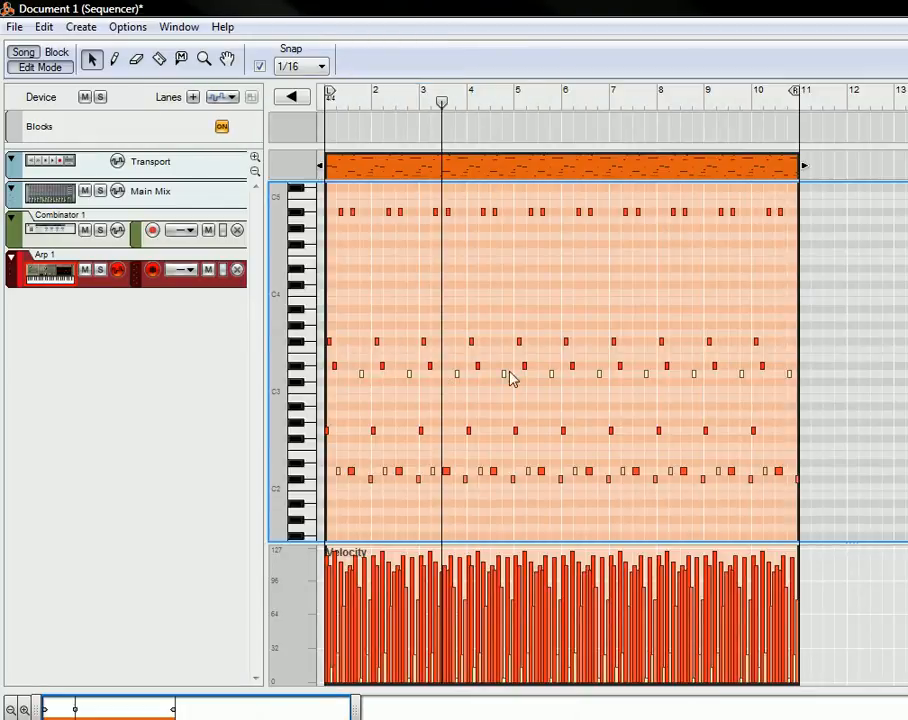
{"action": "scroll", "coordinate": [351, 339], "scroll_direction": "down", "scroll_amount": 3}
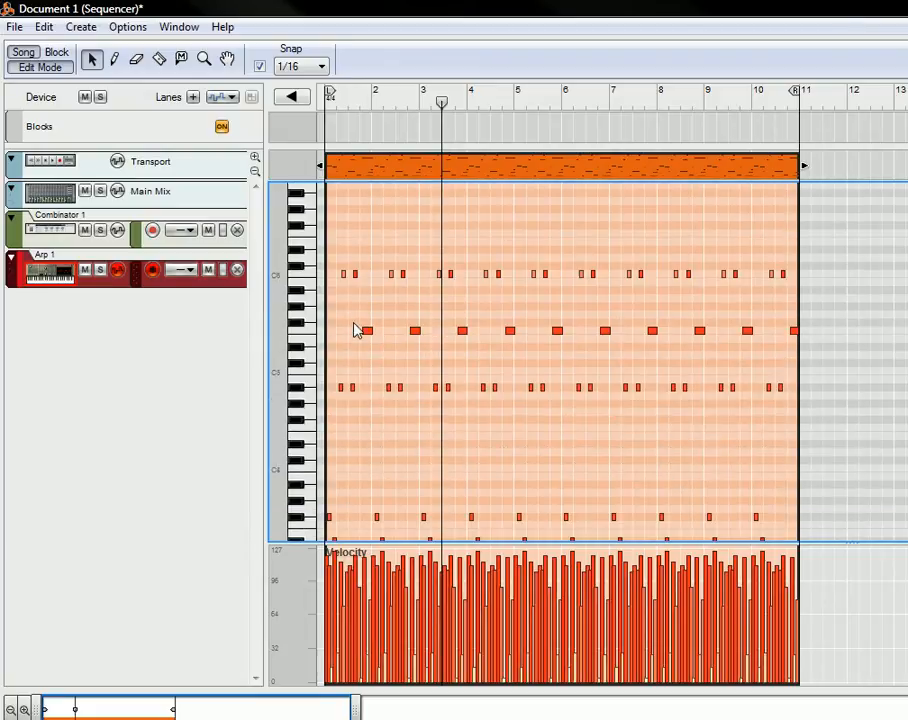
{"action": "scroll", "coordinate": [368, 298], "scroll_direction": "up", "scroll_amount": 6}
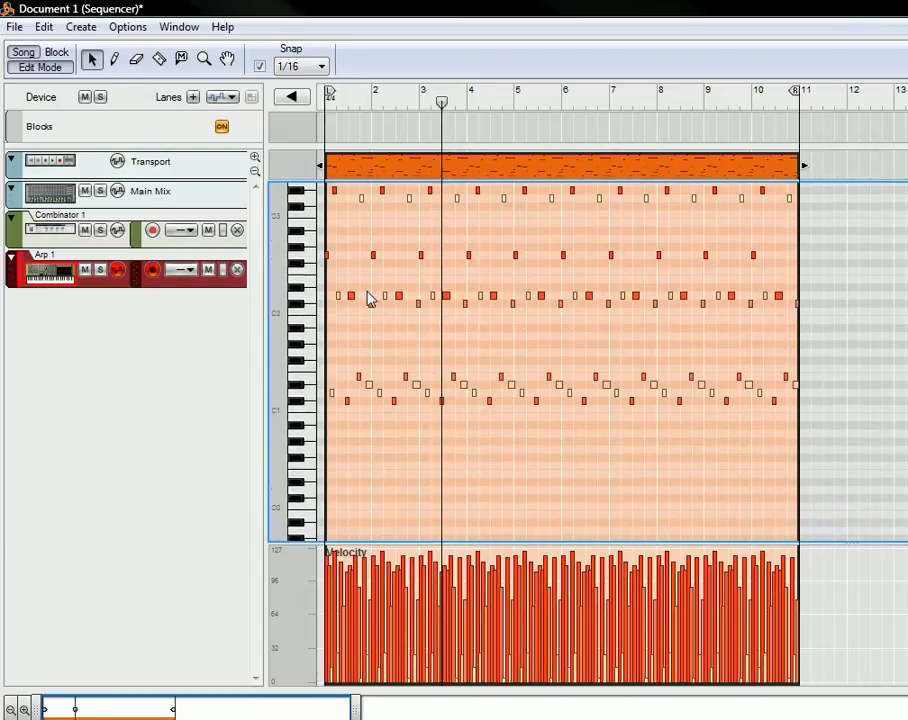
{"action": "scroll", "coordinate": [385, 346], "scroll_direction": "up", "scroll_amount": 6}
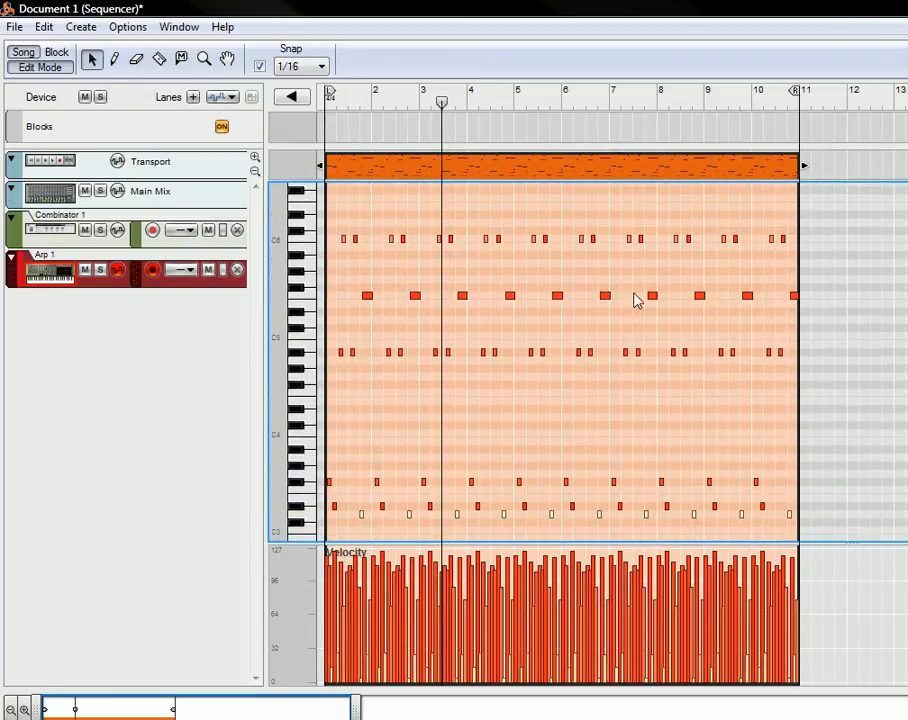
{"action": "key", "text": "F8"}
{"action": "left_click_drag", "start_coordinate": [762, 238], "coordinate": [634, 68]}
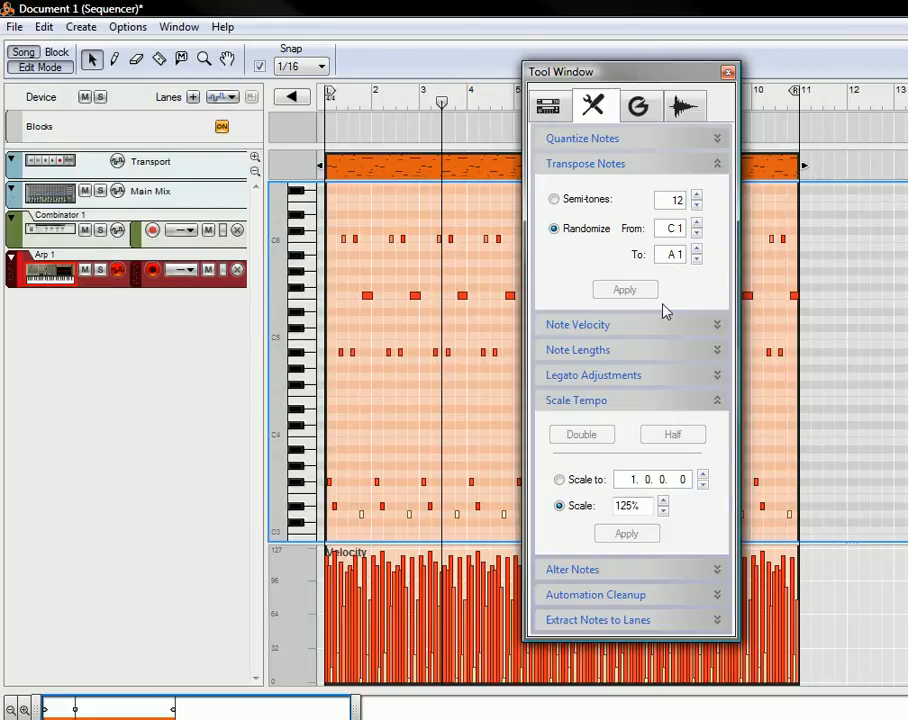
{"action": "left_click", "coordinate": [484, 173]}
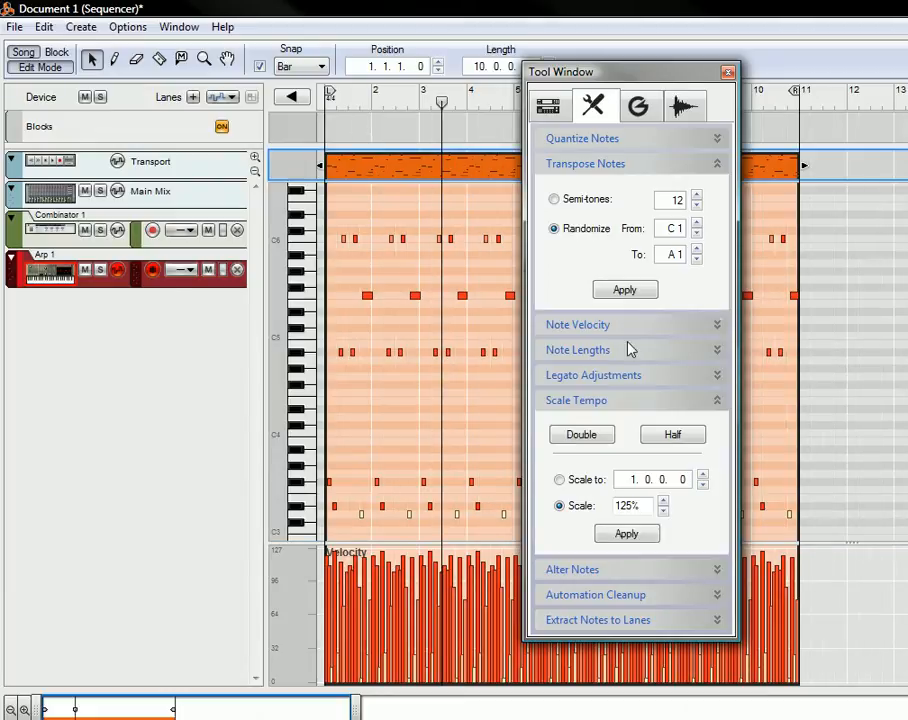
{"action": "left_click", "coordinate": [625, 290]}
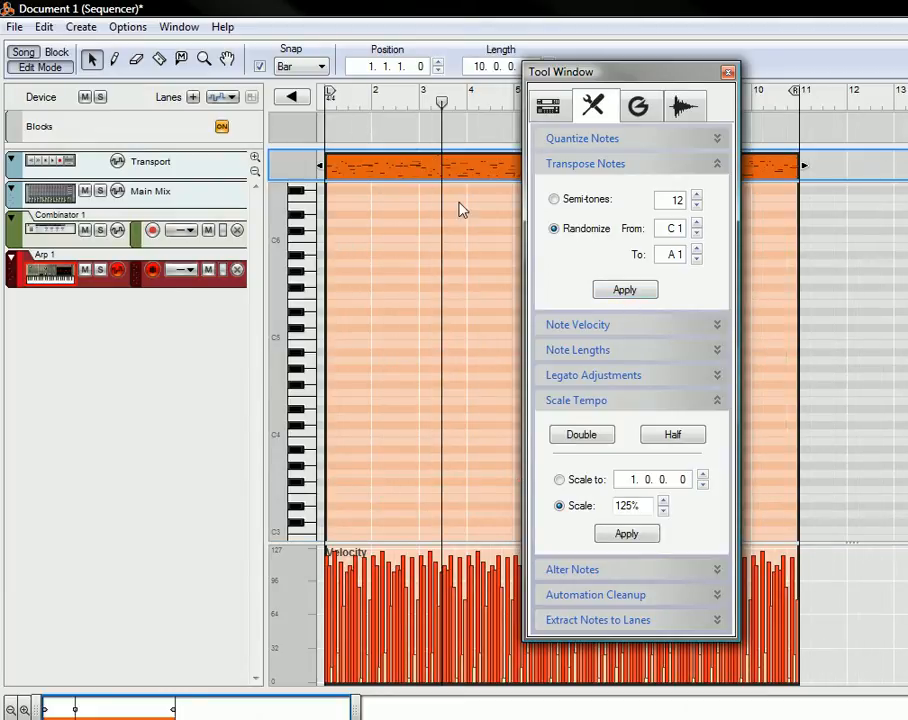
{"action": "scroll", "coordinate": [475, 295], "scroll_direction": "down", "scroll_amount": 5}
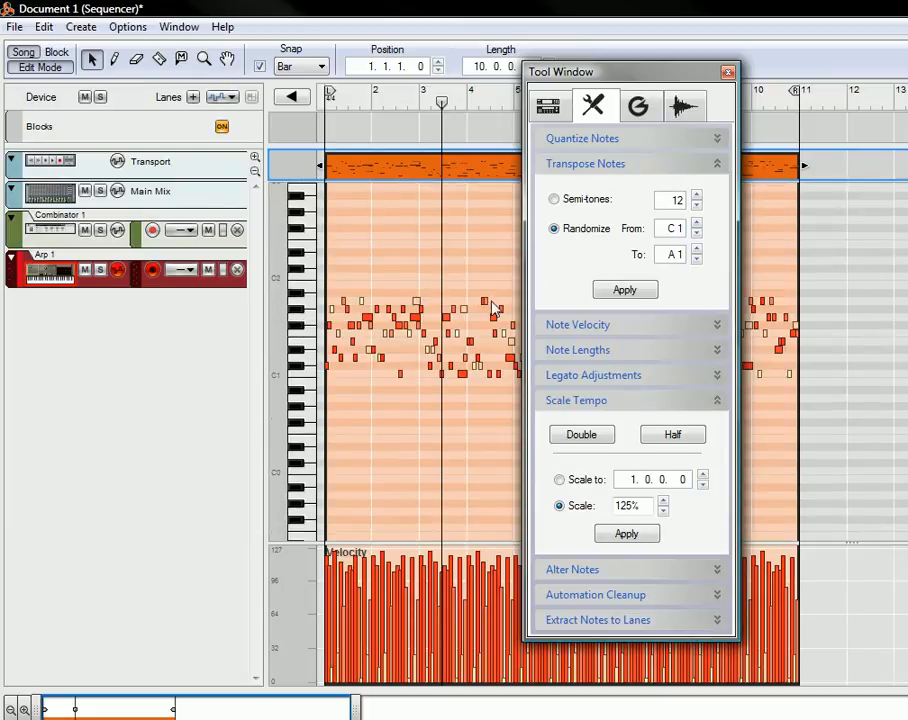
{"action": "left_click_drag", "start_coordinate": [738, 82], "coordinate": [790, 102]}
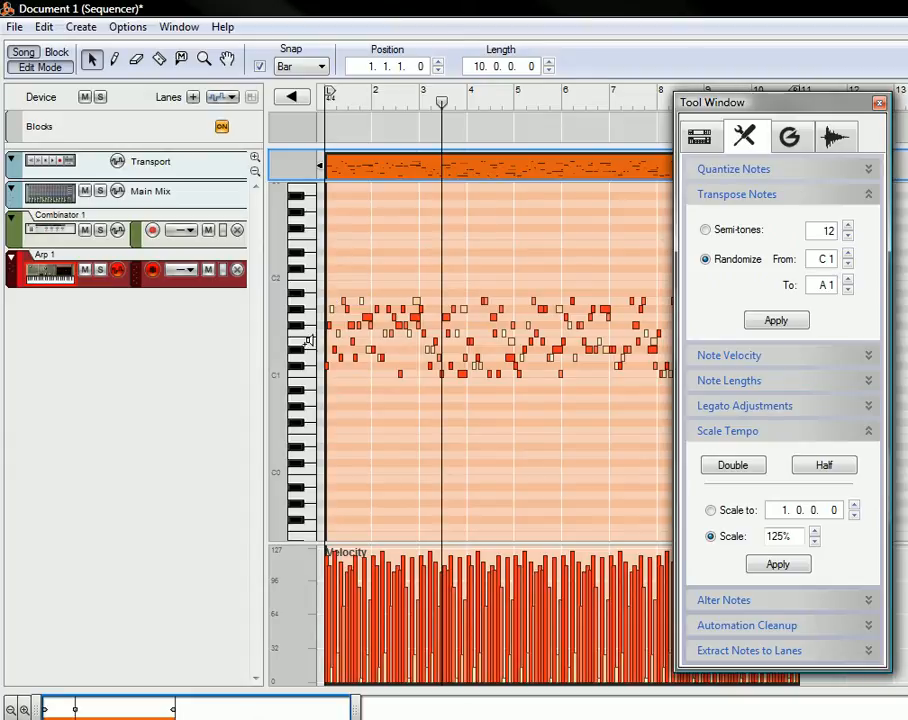
Apply a legato adjustment with an overlap of 0.0.2.0 to the clip's notes
{"action": "left_click_drag", "start_coordinate": [786, 99], "coordinate": [731, 80]}
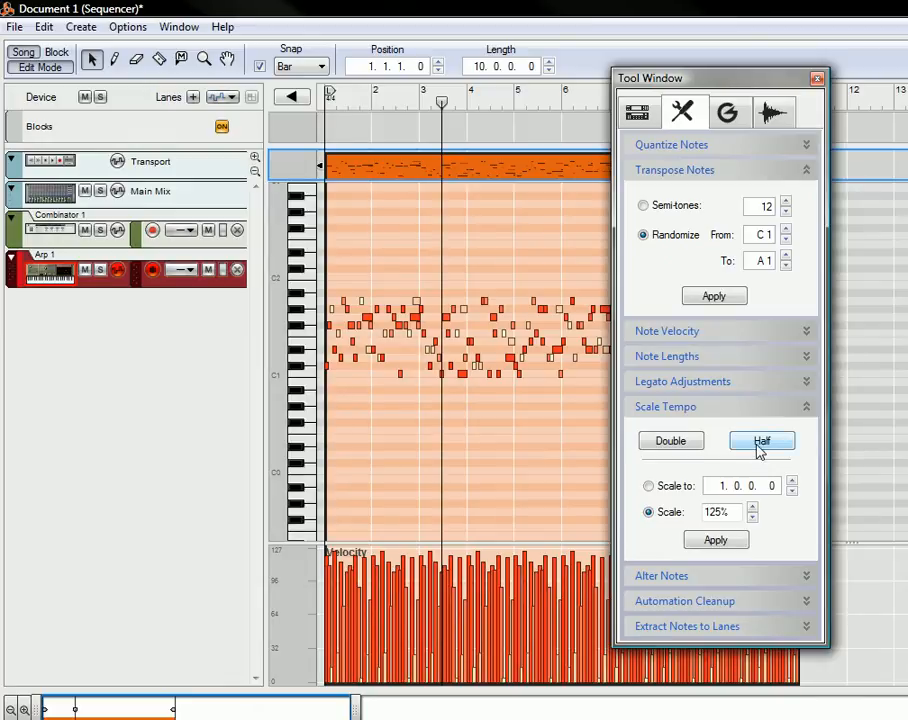
{"action": "left_click", "coordinate": [806, 357]}
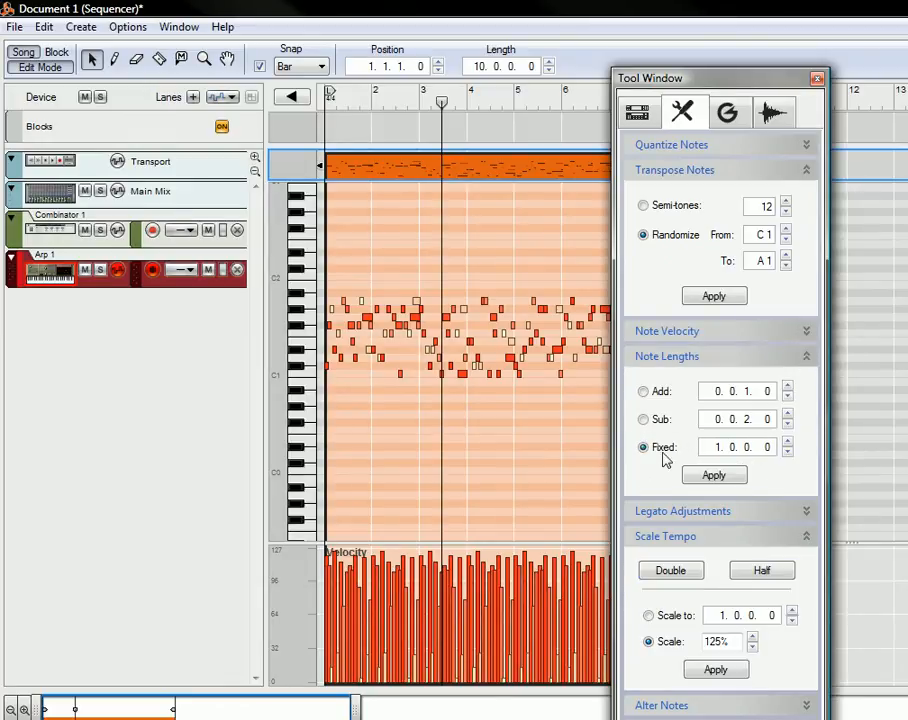
{"action": "left_click", "coordinate": [806, 357]}
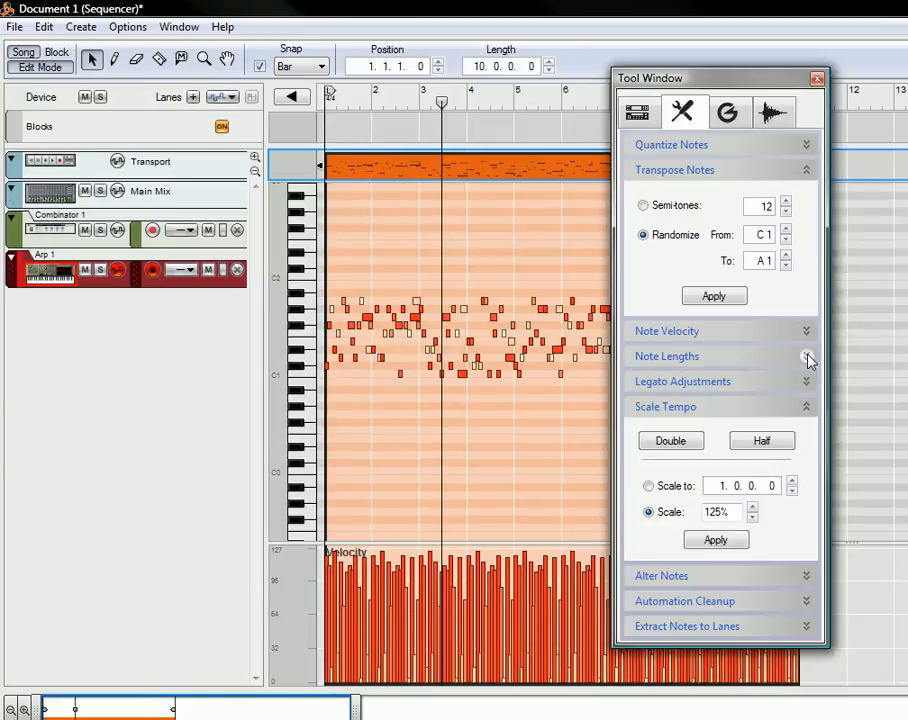
{"action": "left_click", "coordinate": [807, 382]}
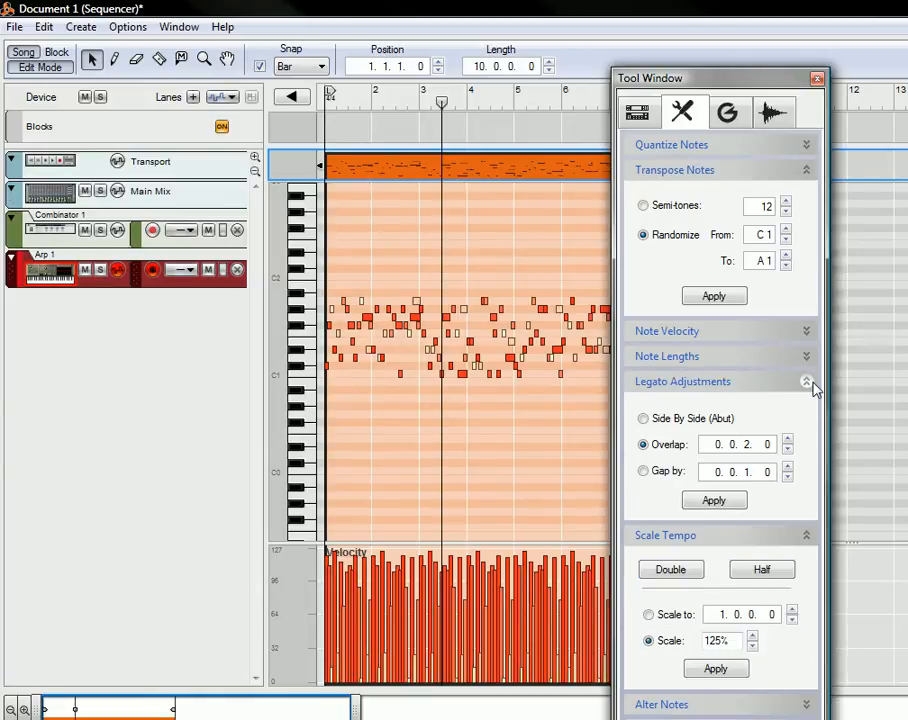
{"action": "left_click", "coordinate": [714, 502]}
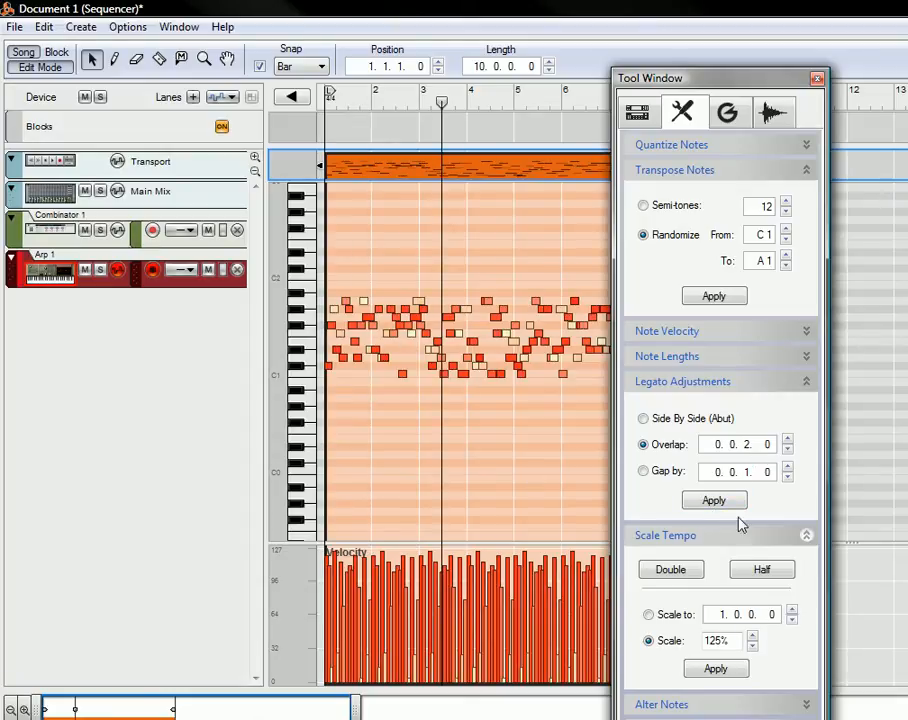
{"action": "left_click", "coordinate": [806, 381]}
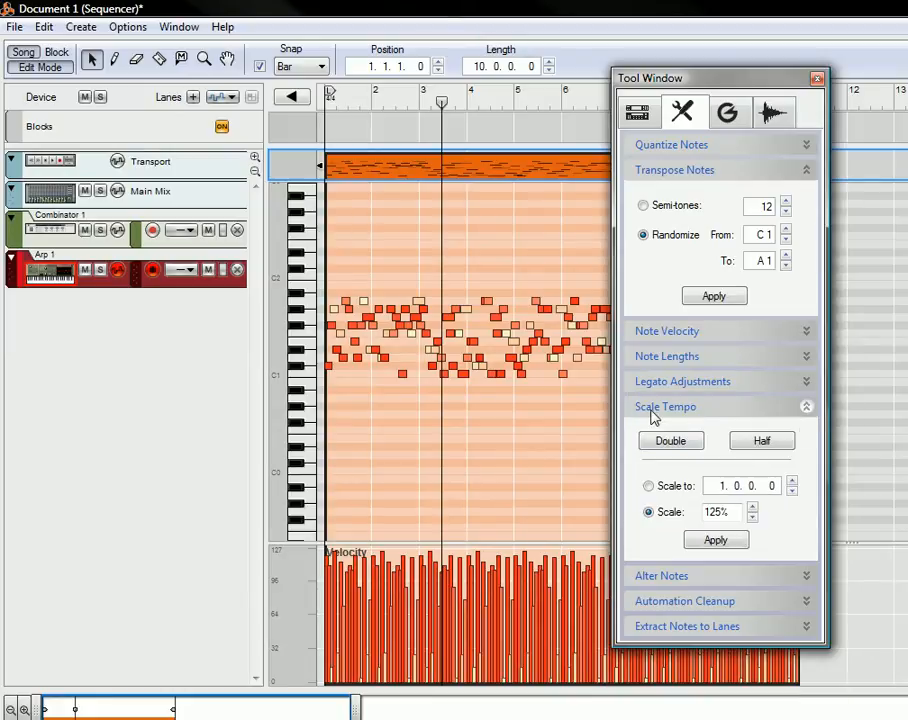
Scale the Arp 1 clip to half tempo and move the right locator to the clip's end at bar 21
{"action": "left_click", "coordinate": [769, 442]}
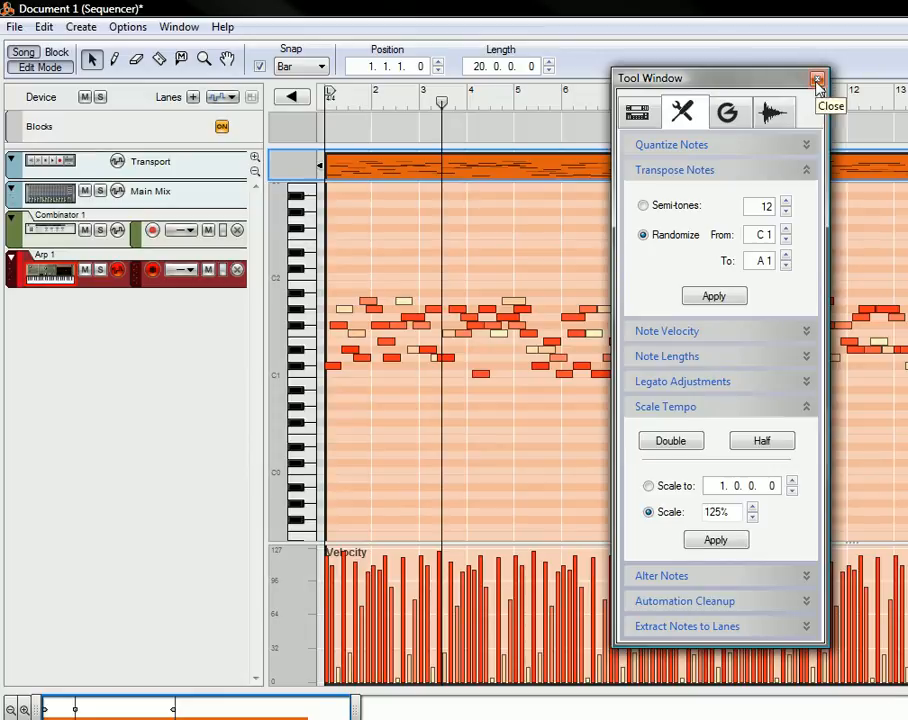
{"action": "left_click", "coordinate": [818, 78]}
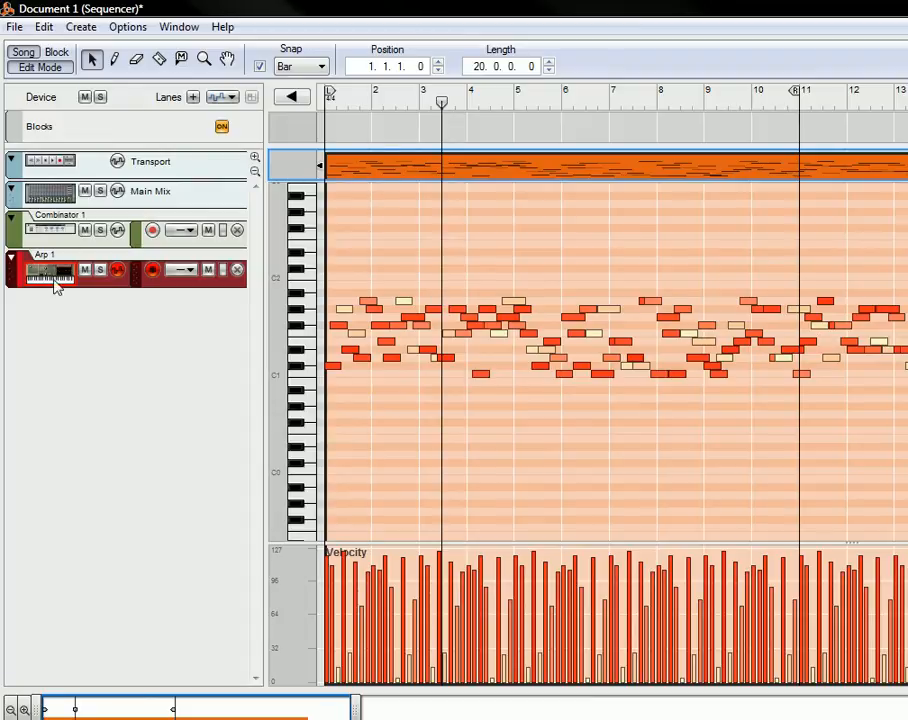
{"action": "left_click", "coordinate": [25, 55]}
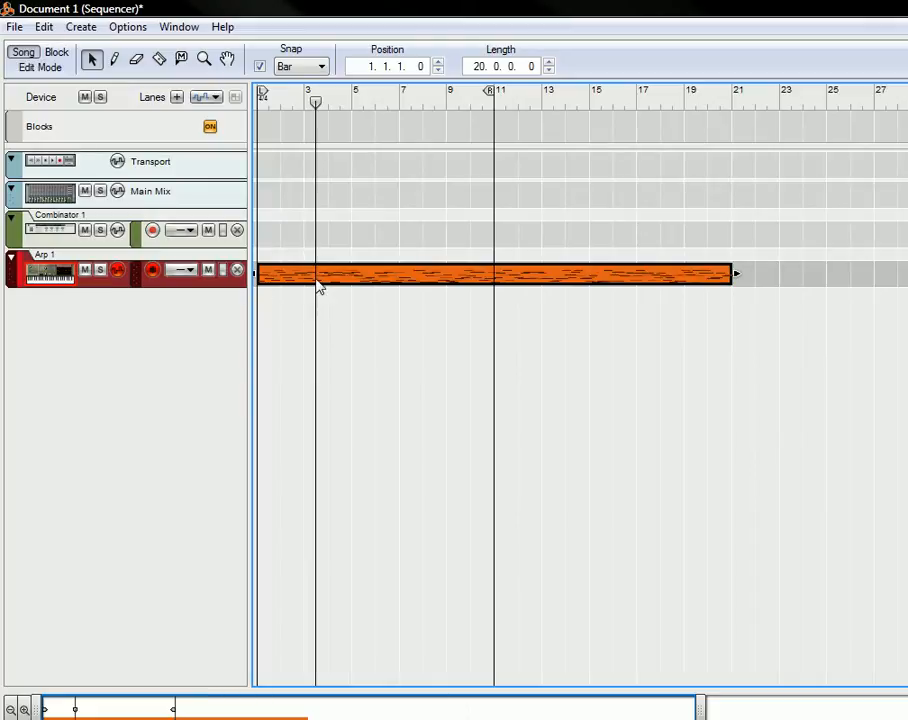
{"action": "left_click_drag", "start_coordinate": [494, 97], "coordinate": [738, 100]}
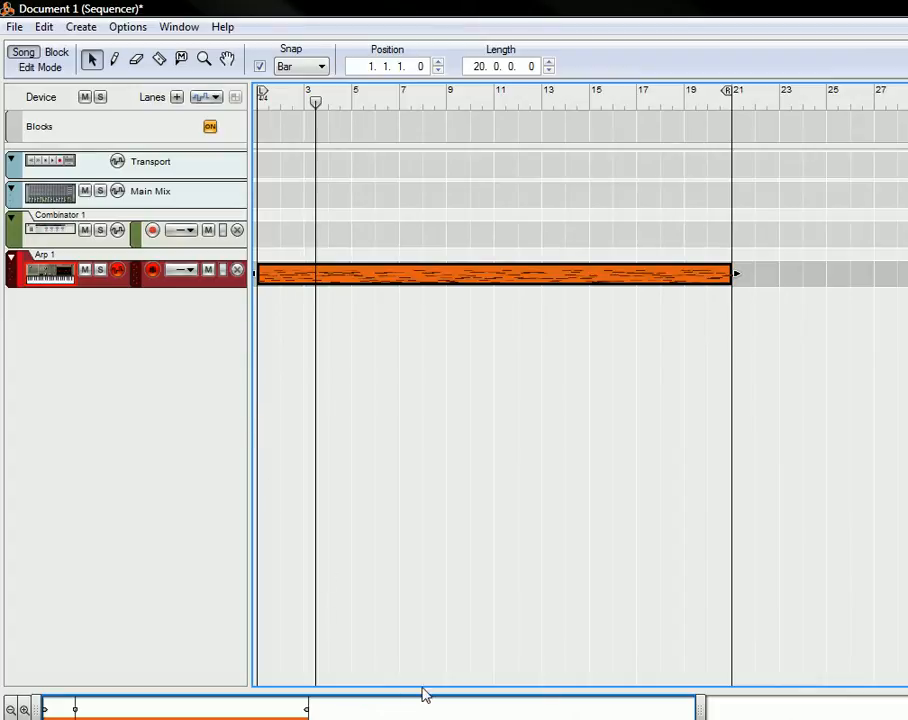
Bring up the rack, raise the RPG-8's gate length and switch its rate to Free while the drum sequence plays
{"action": "key", "text": "F6"}
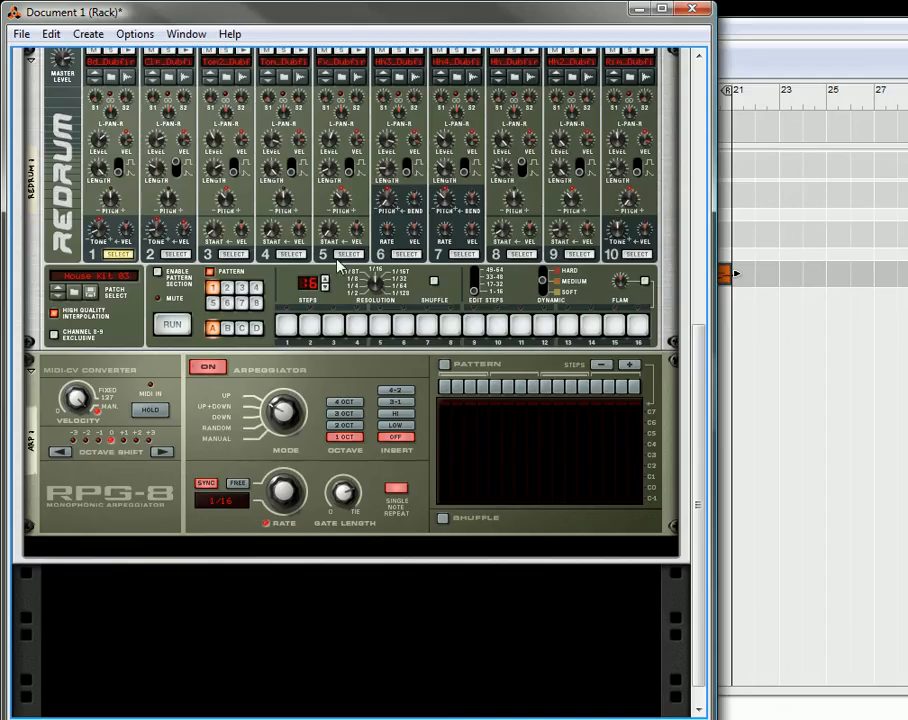
{"action": "scroll", "coordinate": [268, 470], "scroll_direction": "up", "scroll_amount": 3}
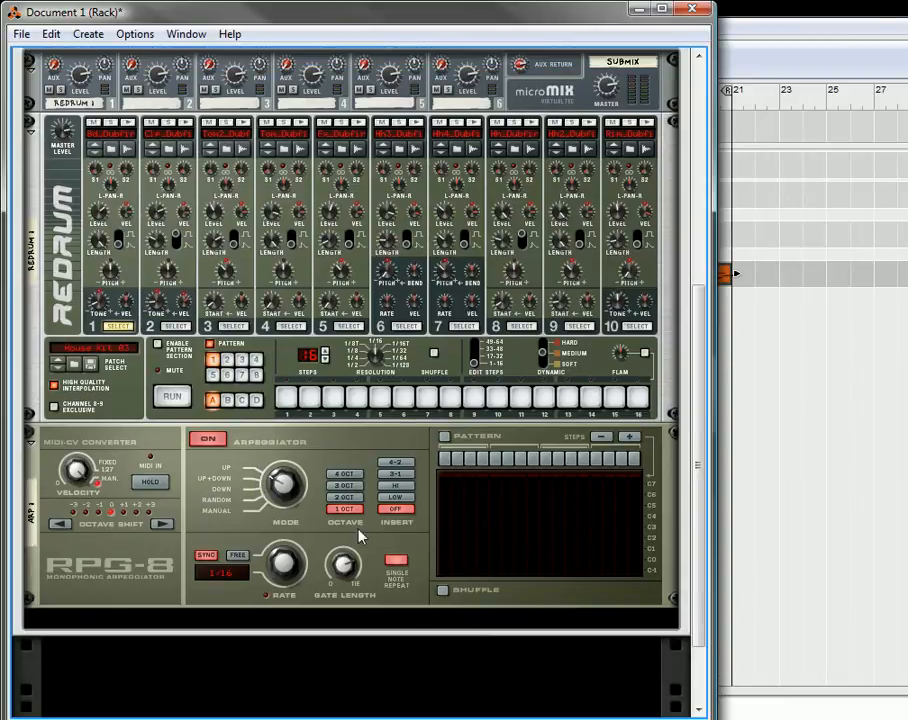
{"action": "left_click_drag", "start_coordinate": [349, 583], "coordinate": [353, 543]}
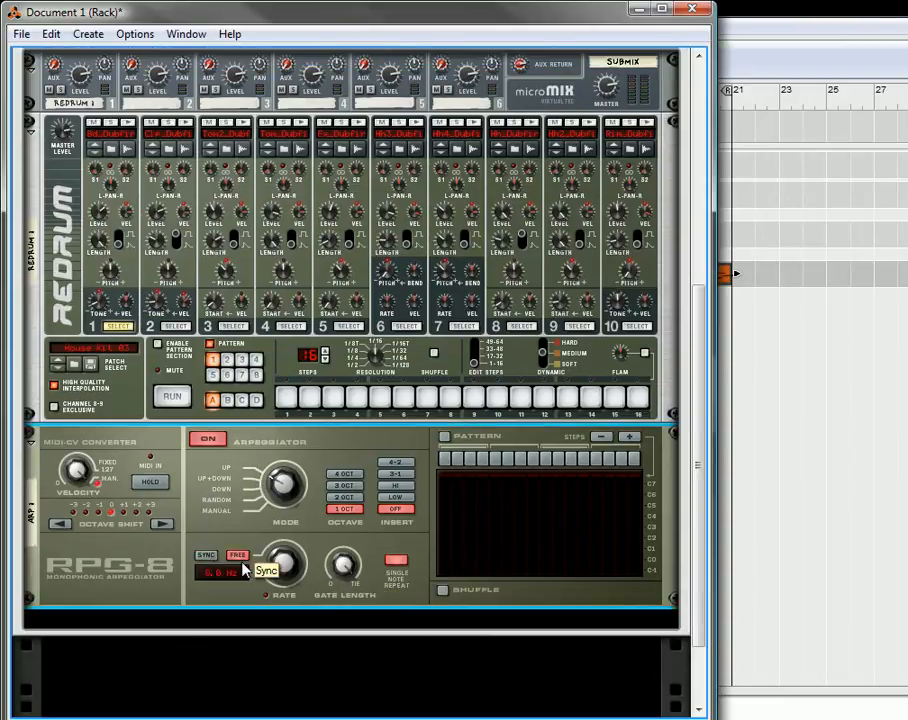
{"action": "scroll", "coordinate": [215, 250], "scroll_direction": "up", "scroll_amount": 3}
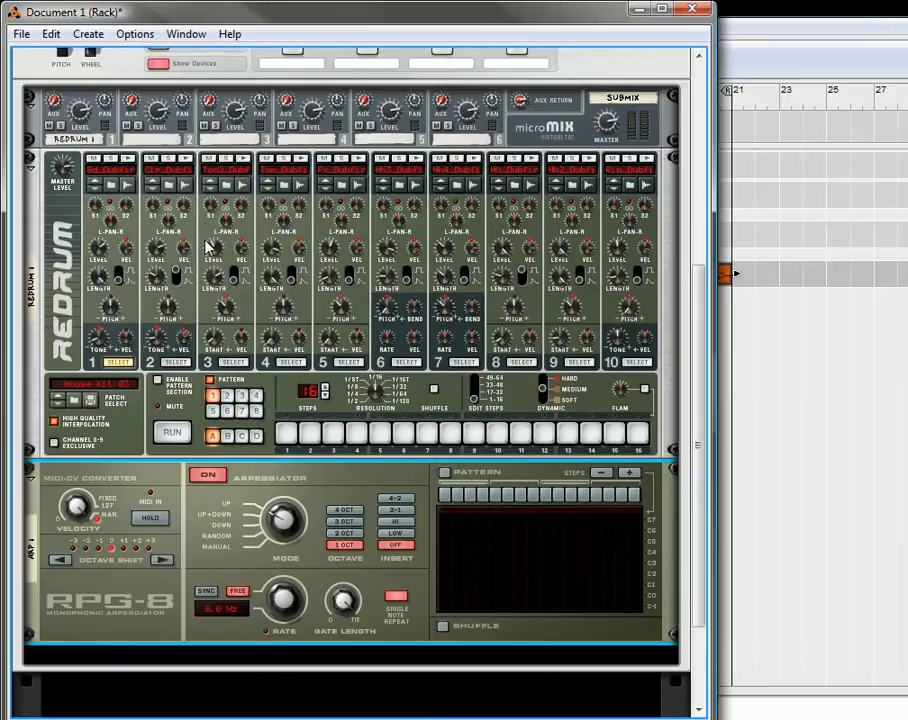
{"action": "scroll", "coordinate": [230, 265], "scroll_direction": "up", "scroll_amount": 2}
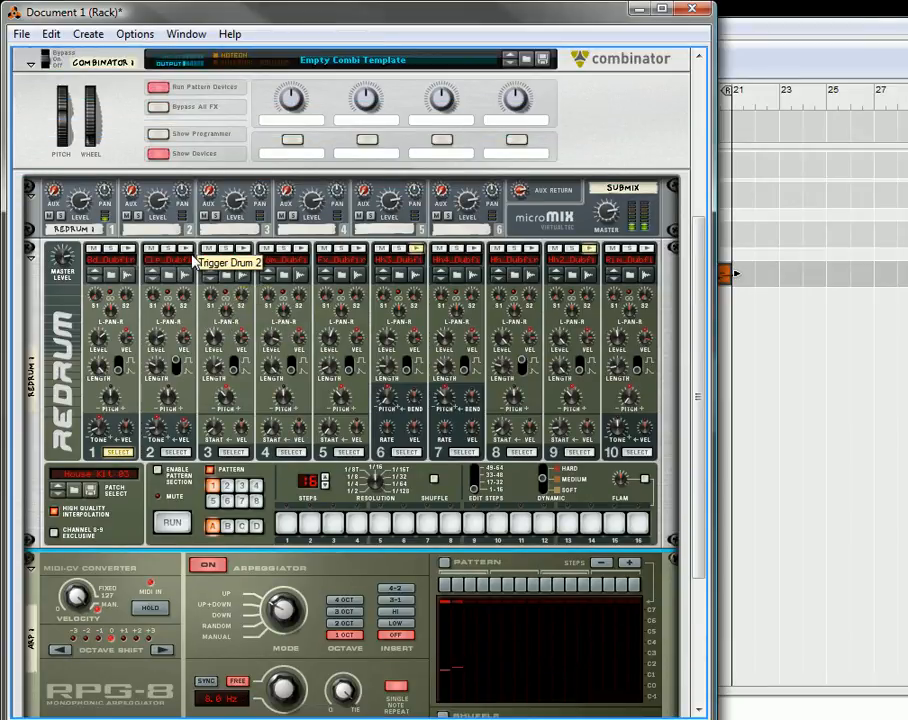
{"action": "scroll", "coordinate": [212, 290], "scroll_direction": "down", "scroll_amount": 4}
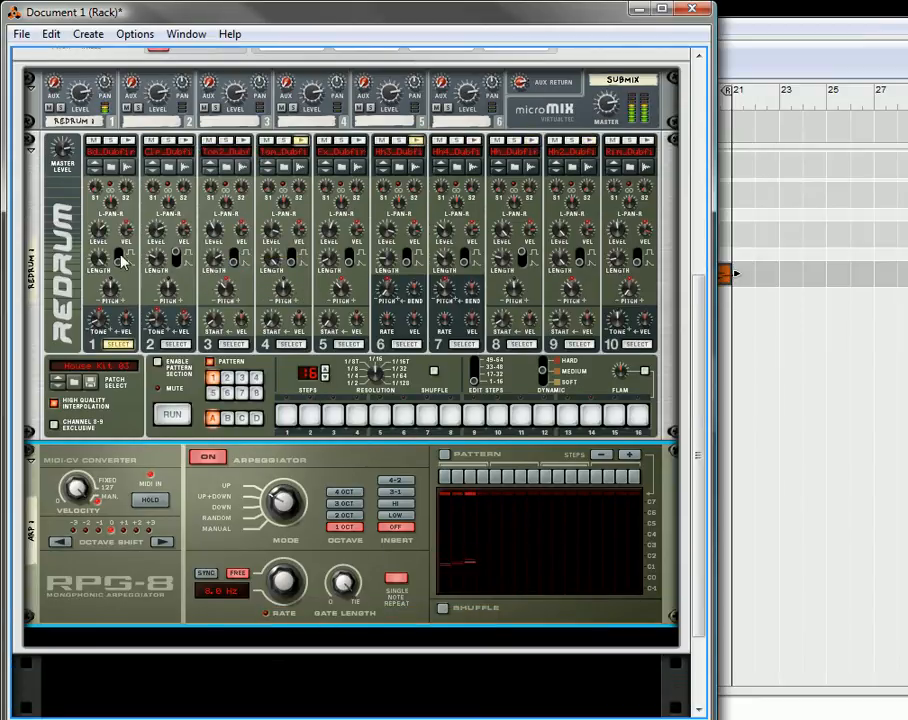
{"action": "scroll", "coordinate": [294, 397], "scroll_direction": "down", "scroll_amount": 2}
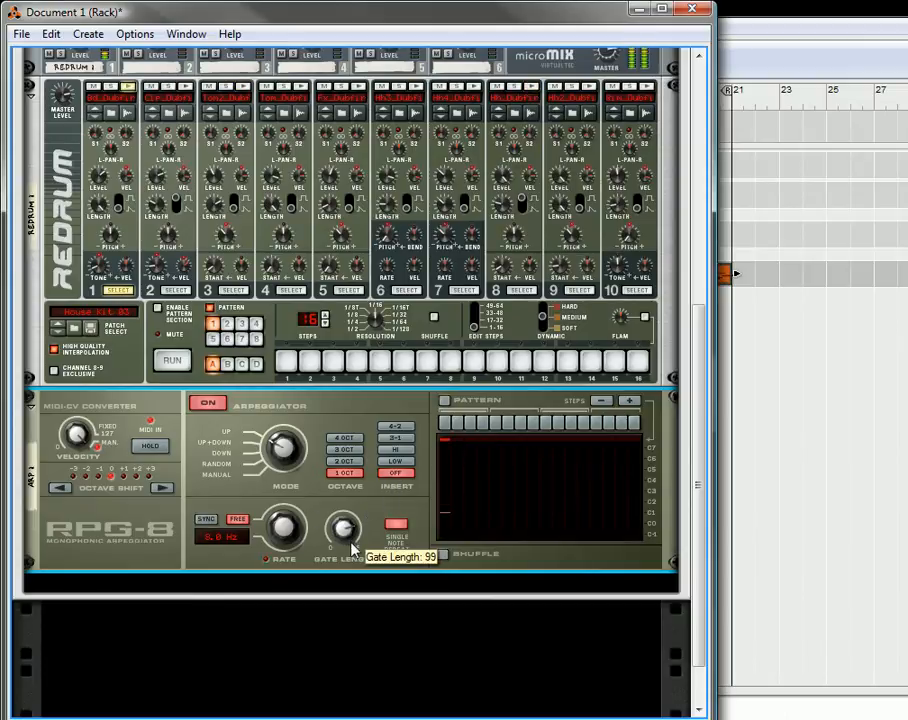
Vary the RPG-8's gate length during playback, finishing at the maximum of 127
{"action": "left_click_drag", "start_coordinate": [350, 538], "coordinate": [372, 476]}
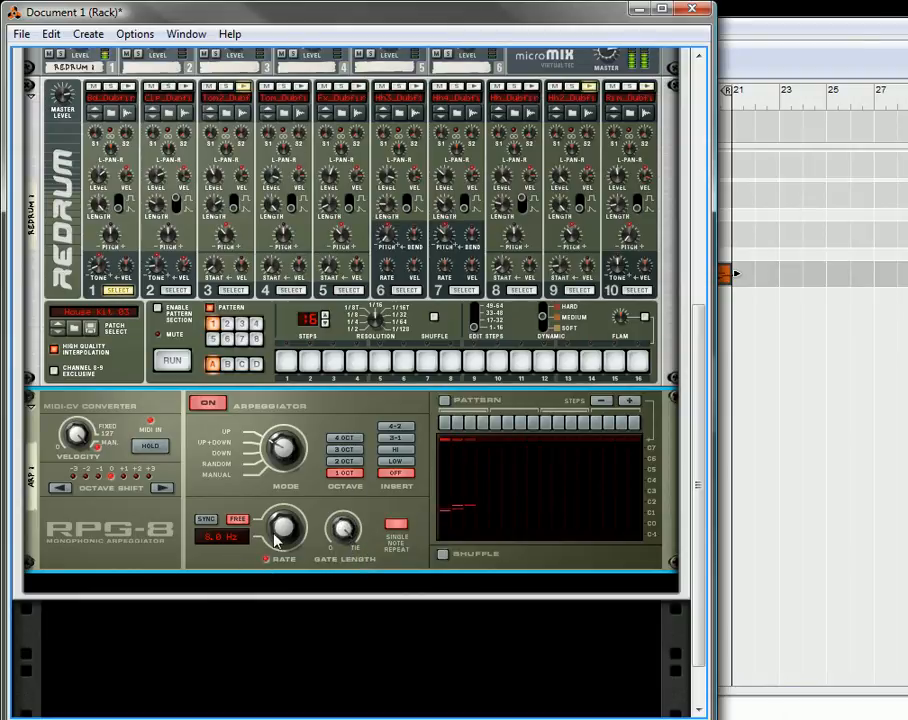
{"action": "mouse_move", "coordinate": [360, 526]}
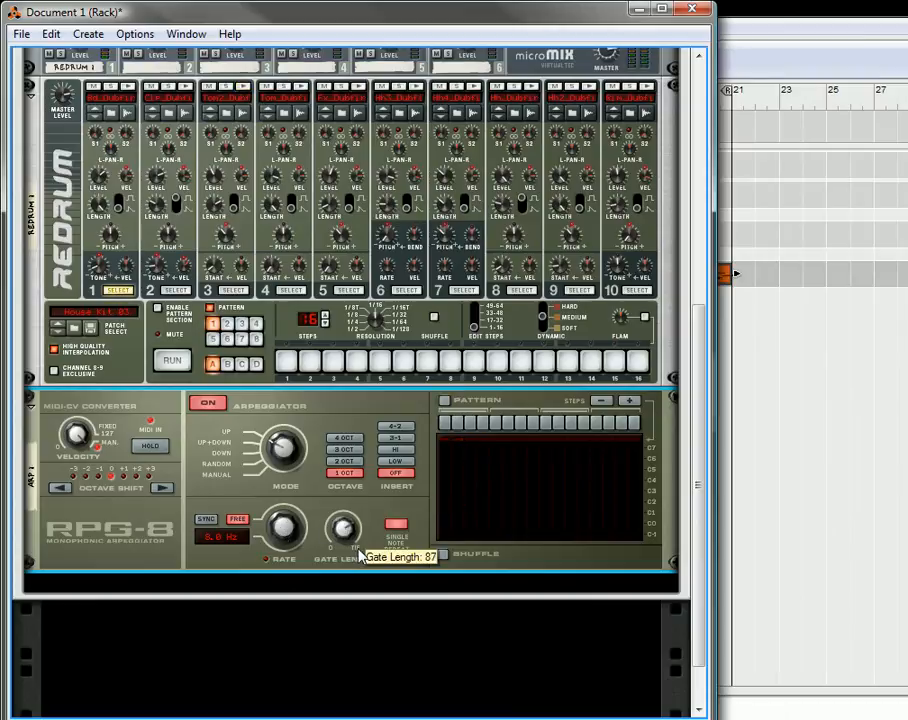
{"action": "mouse_move", "coordinate": [288, 538]}
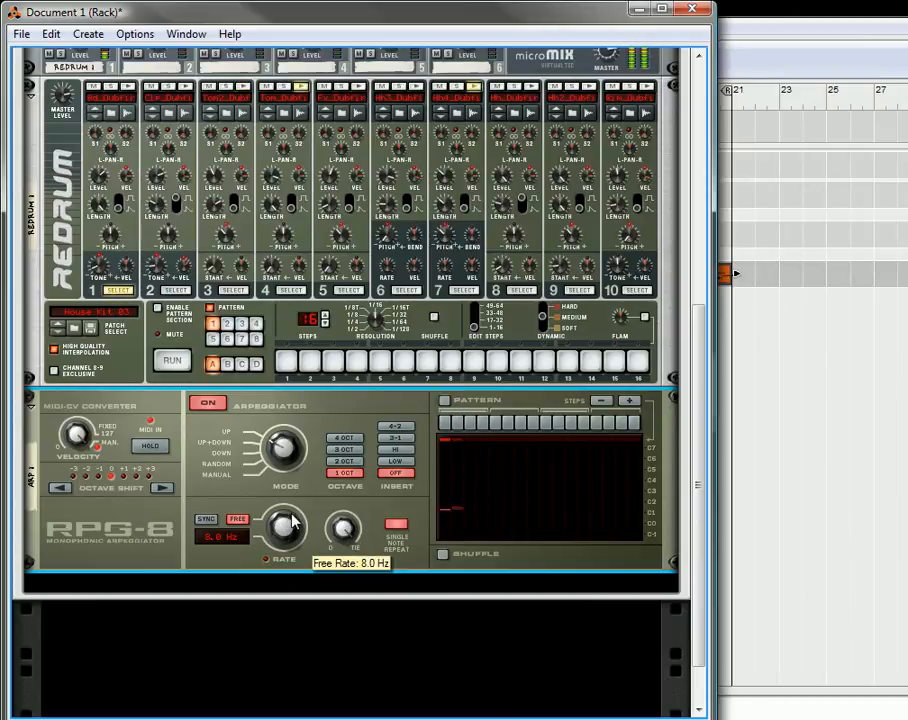
Try different free rates down to 6.3 Hz on the RPG-8 and return it to Sync at 1/16
{"action": "left_click_drag", "start_coordinate": [288, 538], "coordinate": [334, 556]}
{"action": "left_click_drag", "start_coordinate": [333, 657], "coordinate": [300, 562]}
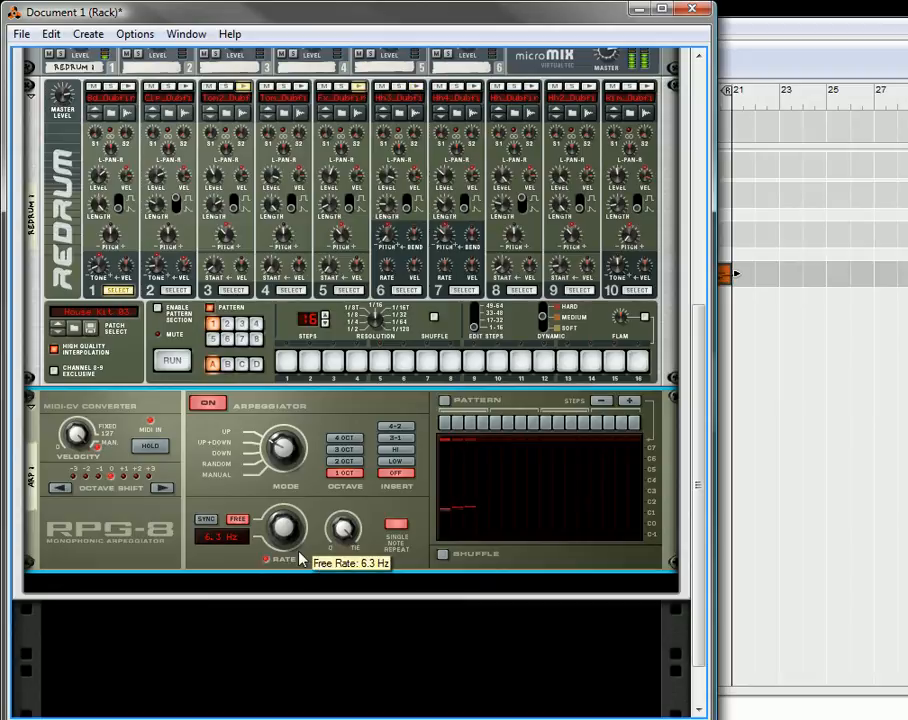
{"action": "left_click", "coordinate": [207, 521]}
{"action": "left_click_drag", "start_coordinate": [280, 531], "coordinate": [300, 563]}
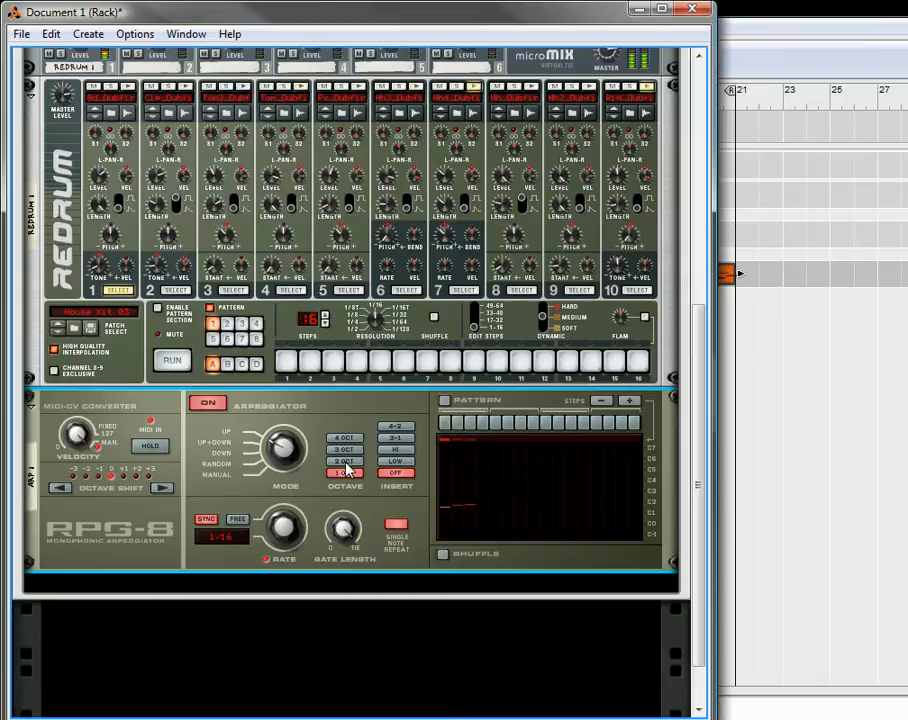
Audition the RPG-8's wider octave ranges, restore 1 OCT, and toggle the arpeggiator off and on again
{"action": "left_click", "coordinate": [346, 460]}
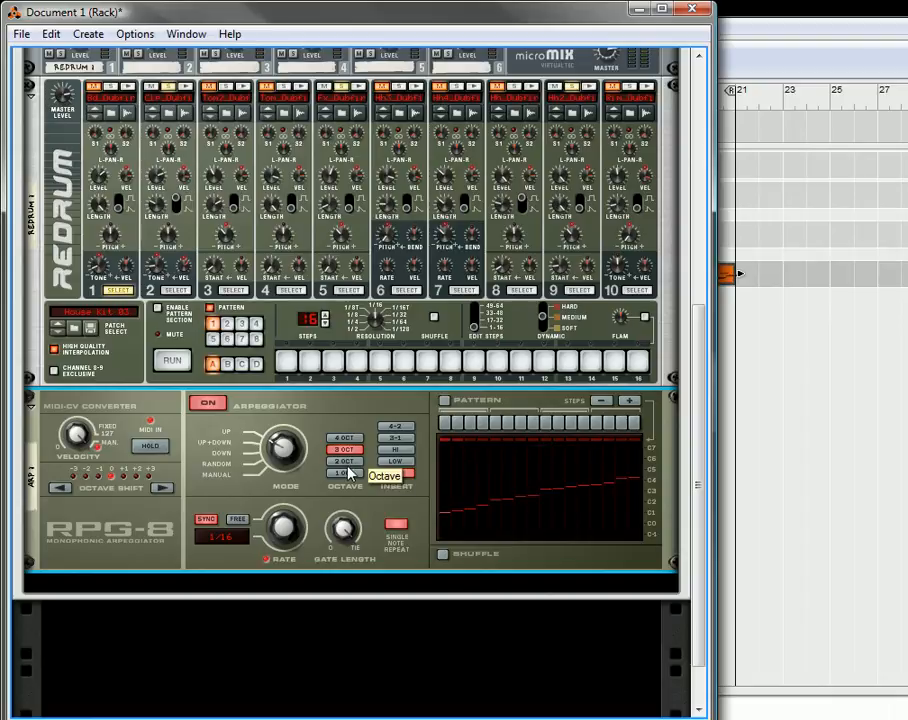
{"action": "left_click", "coordinate": [345, 473]}
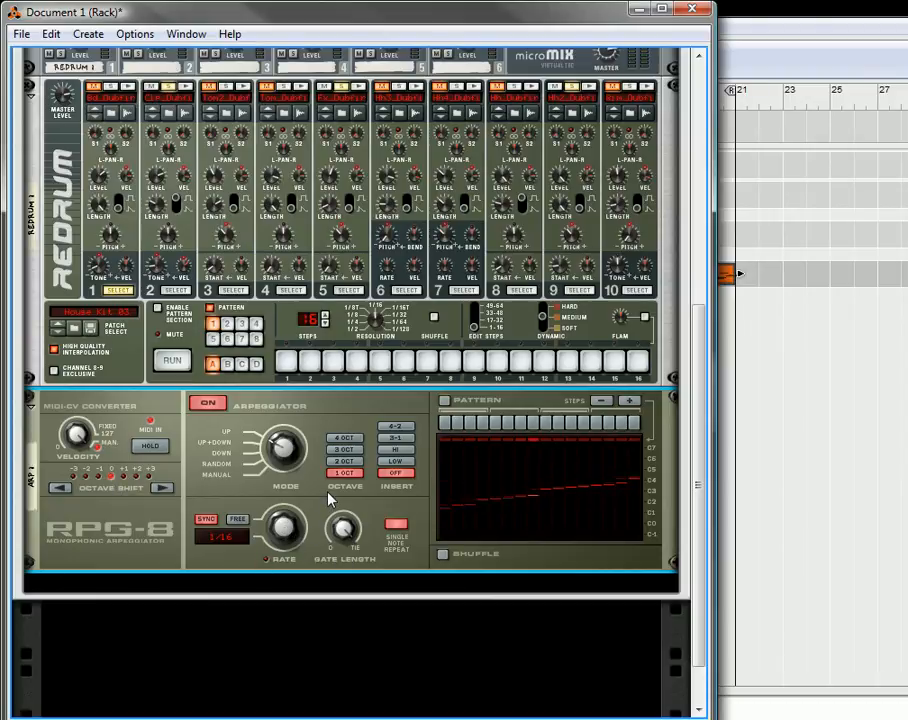
{"action": "left_click", "coordinate": [210, 405]}
{"action": "left_click", "coordinate": [212, 408]}
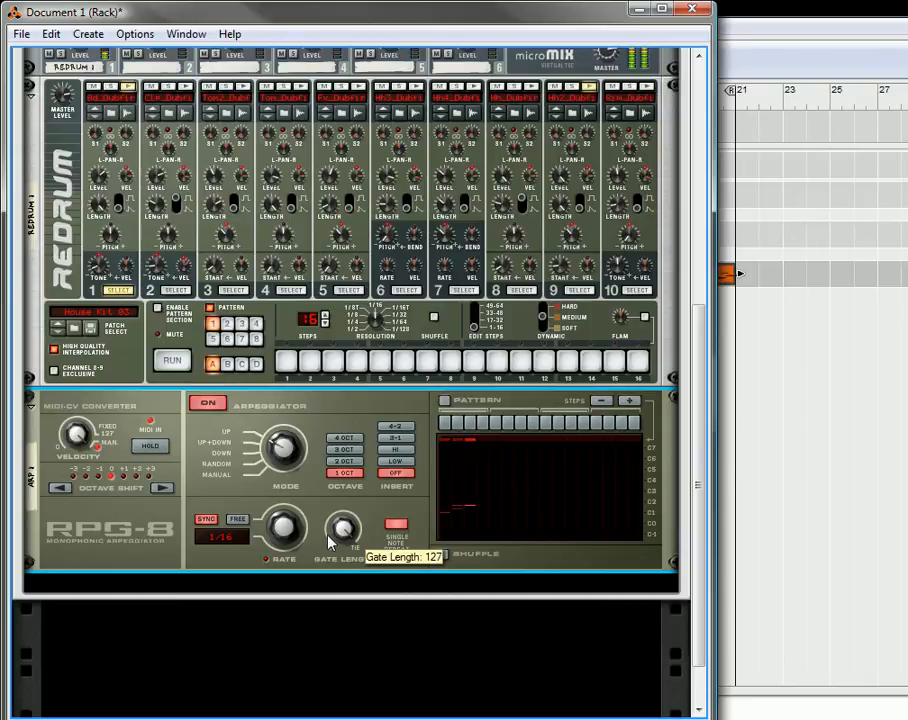
Audition the RPG-8's Low, Hi, 3-1 and 4-2 insert modes and set Insert back to Off
{"action": "left_click", "coordinate": [400, 462]}
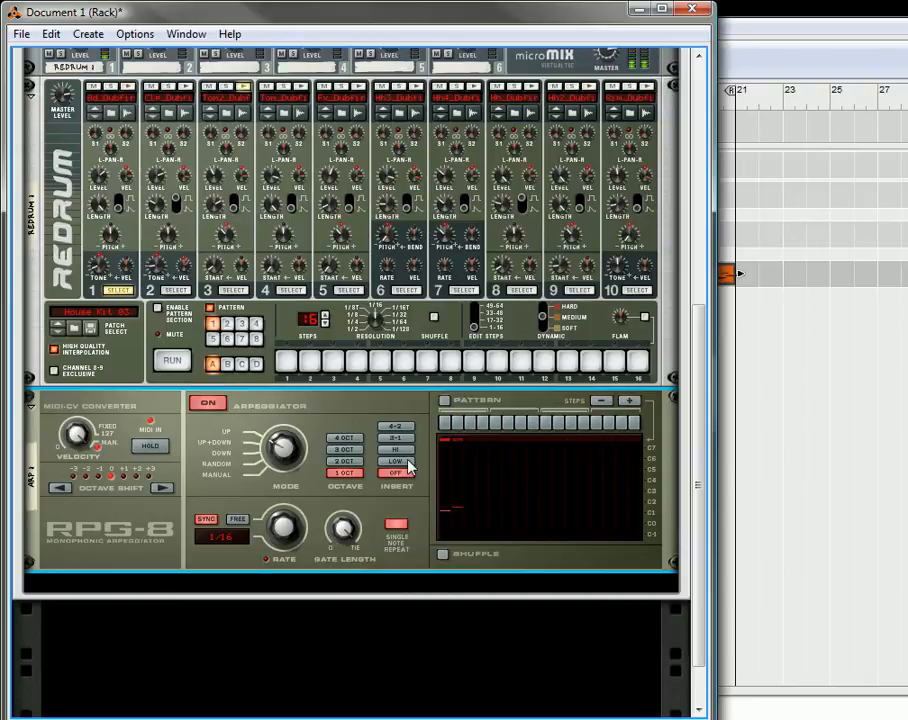
{"action": "left_click", "coordinate": [399, 448]}
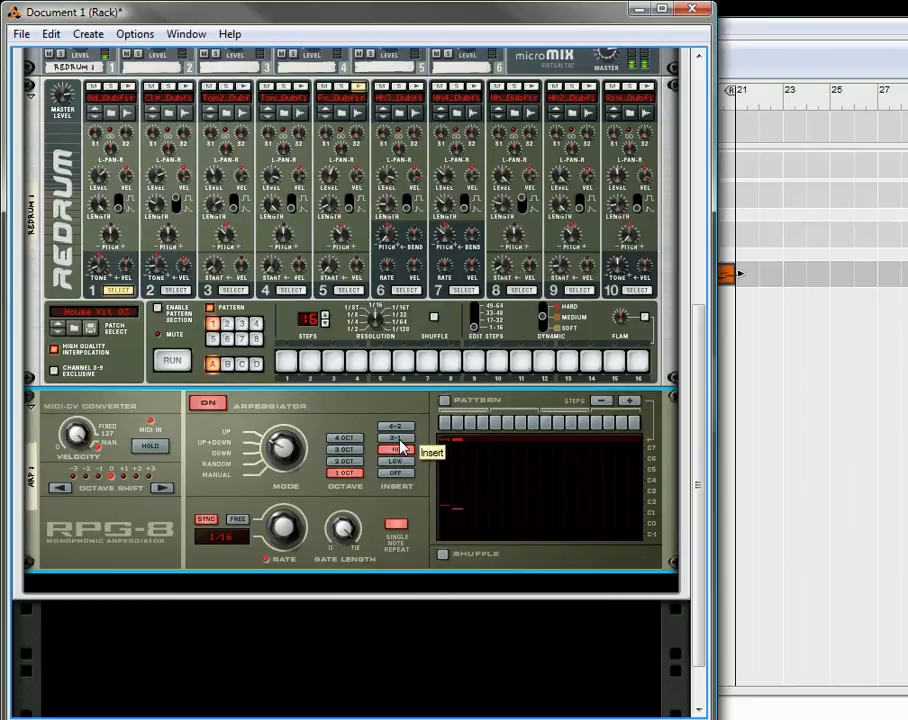
{"action": "left_click", "coordinate": [396, 426]}
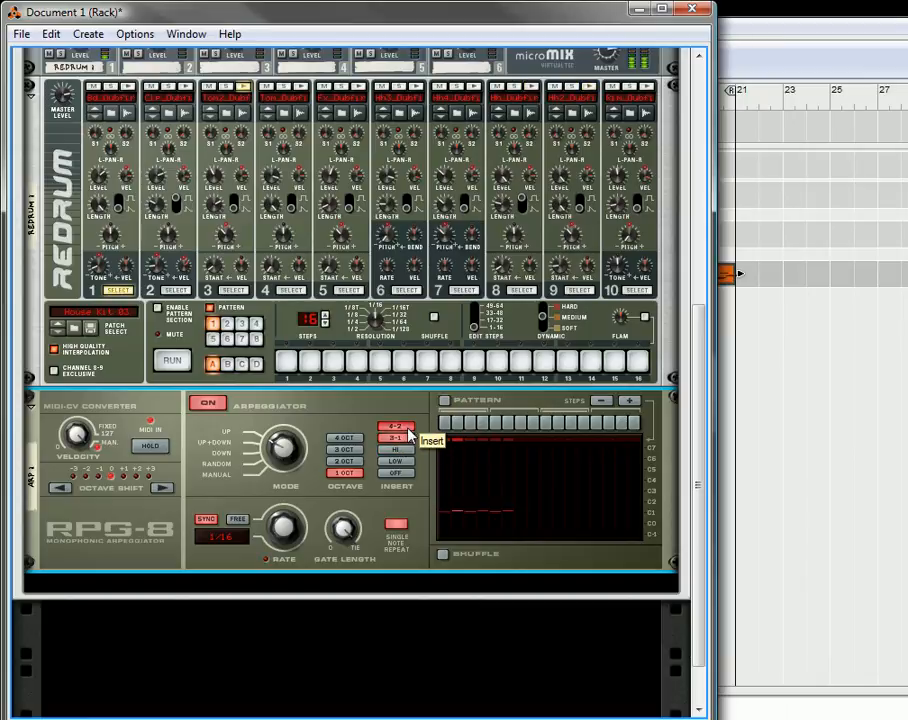
{"action": "left_click", "coordinate": [398, 474]}
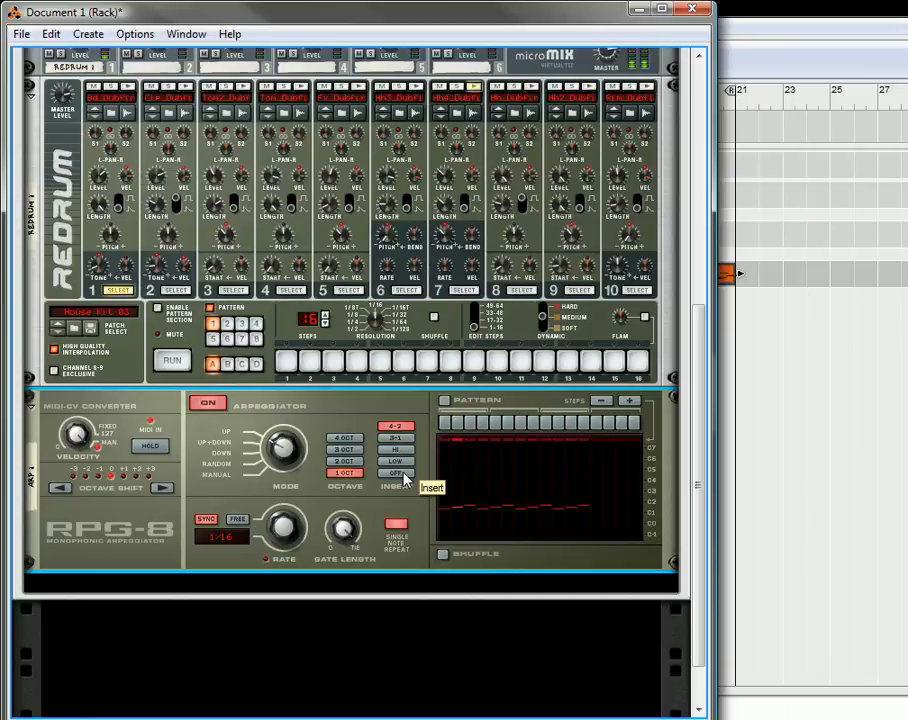
{"action": "mouse_move", "coordinate": [290, 533]}
{"action": "left_mouse_down"}
{"action": "mouse_move", "coordinate": [292, 519]}
{"action": "mouse_move", "coordinate": [300, 537]}
{"action": "left_mouse_up"}
Show the Combinator's programmer, route Rotary 1 to Arp 1's Gate Length and label the knob "Gate Length"
{"action": "scroll", "coordinate": [292, 397], "scroll_direction": "up", "scroll_amount": 1}
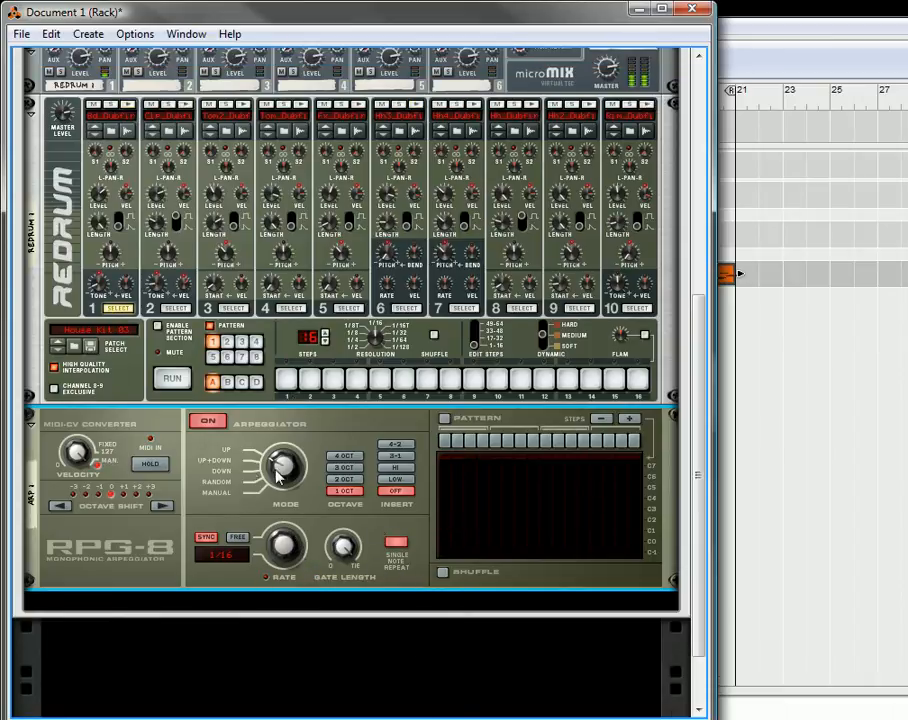
{"action": "scroll", "coordinate": [275, 432], "scroll_direction": "up", "scroll_amount": 5}
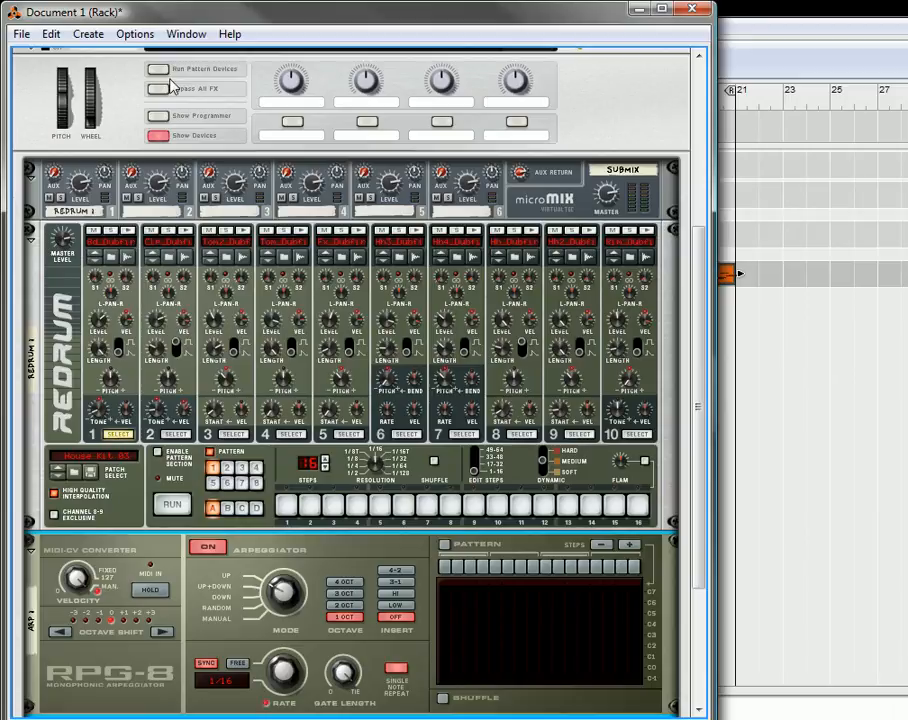
{"action": "left_click", "coordinate": [160, 116]}
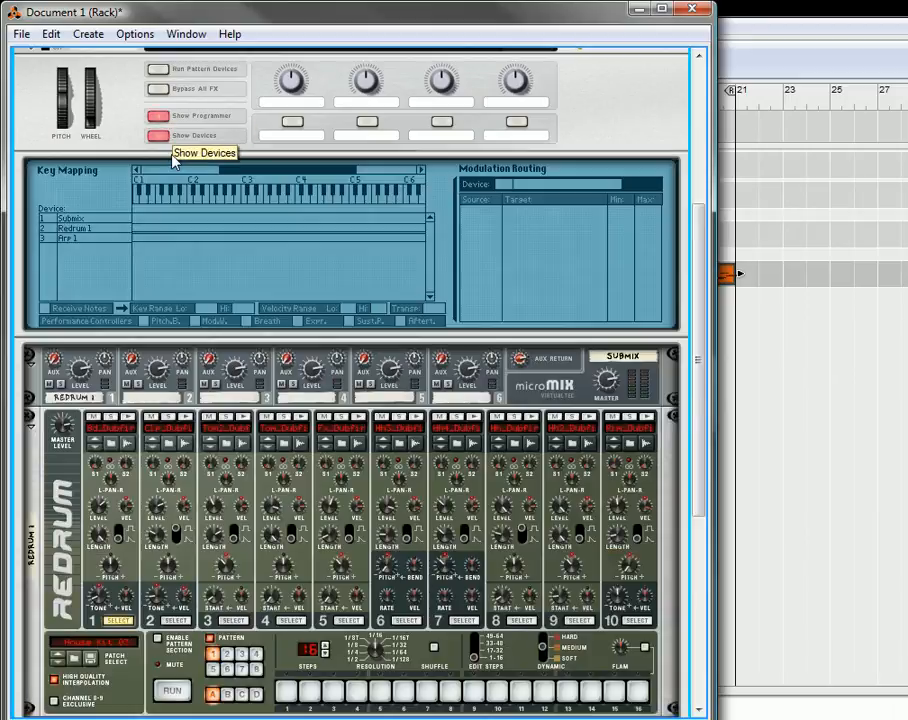
{"action": "left_click", "coordinate": [95, 238]}
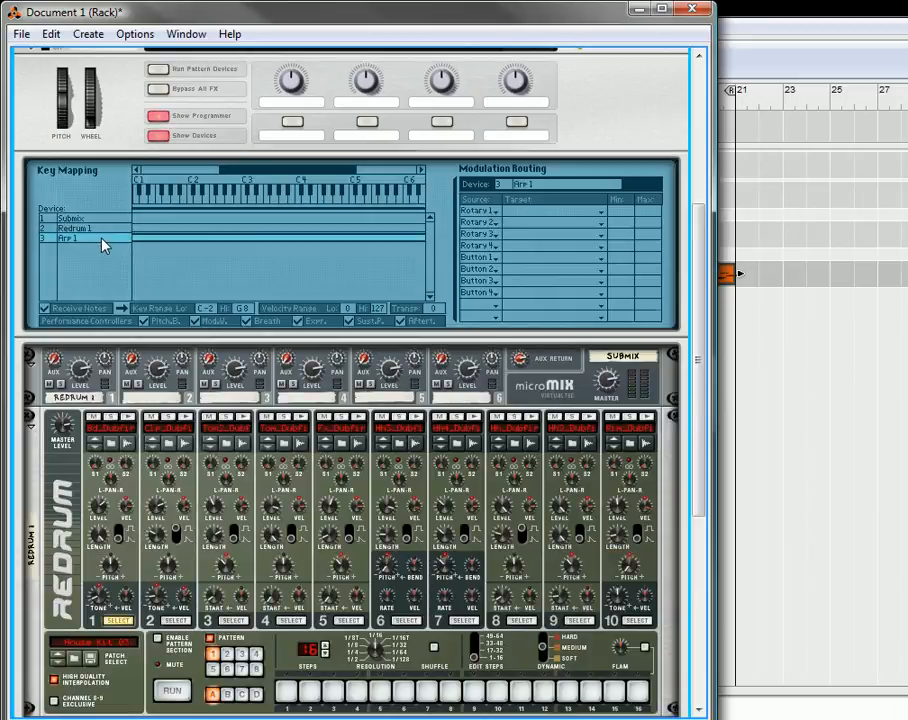
{"action": "left_click", "coordinate": [513, 219]}
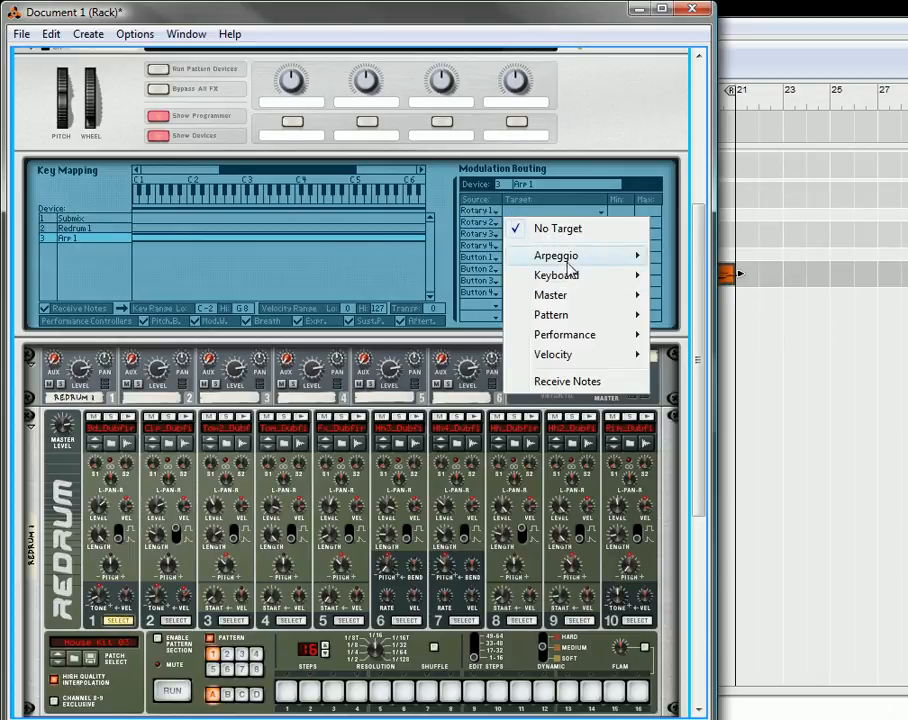
{"action": "mouse_move", "coordinate": [568, 264]}
{"action": "left_click", "coordinate": [710, 315]}
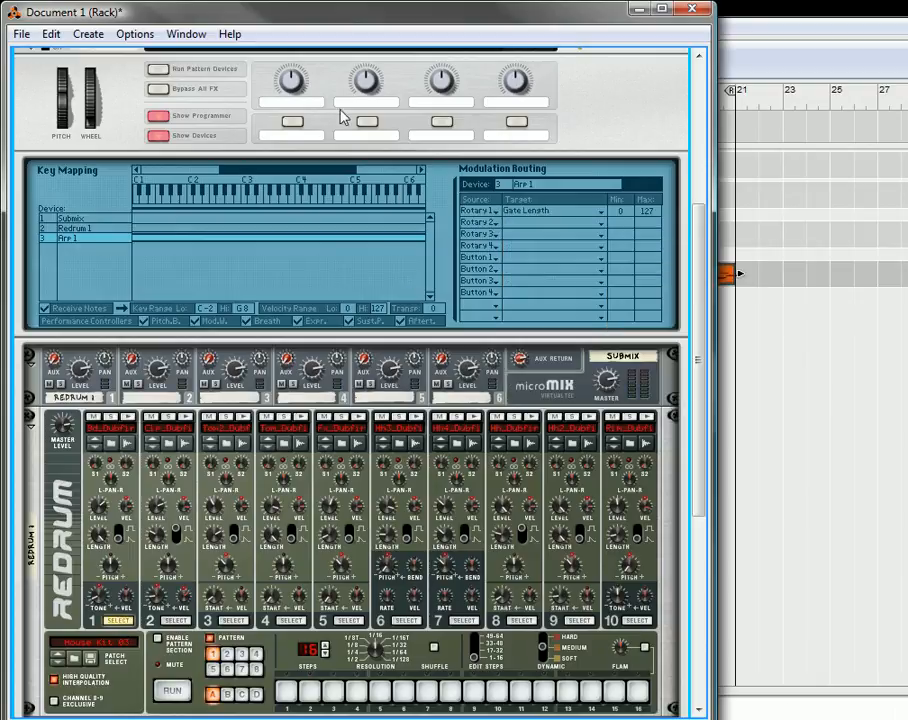
{"action": "left_click", "coordinate": [310, 102]}
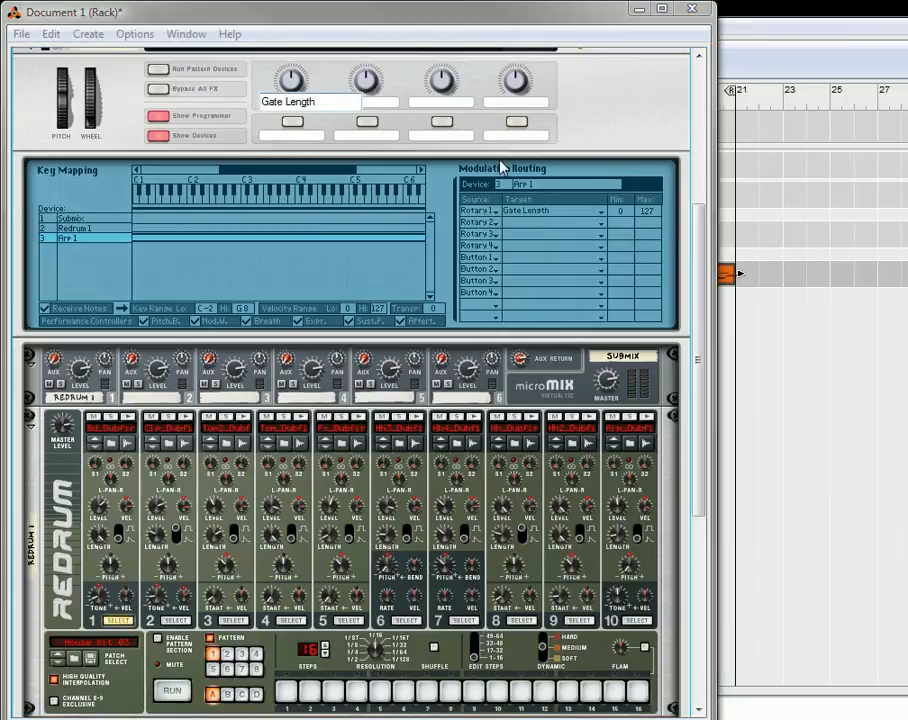
{"action": "key", "text": "Return"}
Label the Combinator's first button "Free / Sync"
{"action": "left_click", "coordinate": [290, 136]}
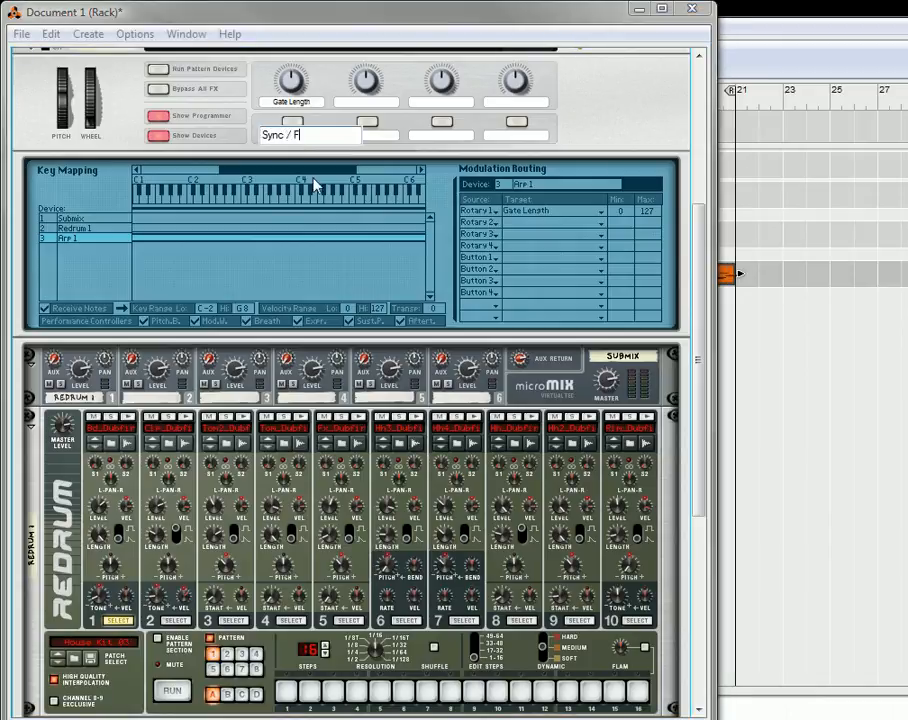
{"action": "key", "text": "BackSpace"}
{"action": "key", "text": "BackSpace"}
{"action": "key", "text": "BackSpace"}
{"action": "key", "text": "BackSpace"}
{"action": "key", "text": "BackSpace"}
{"action": "key", "text": "BackSpace"}
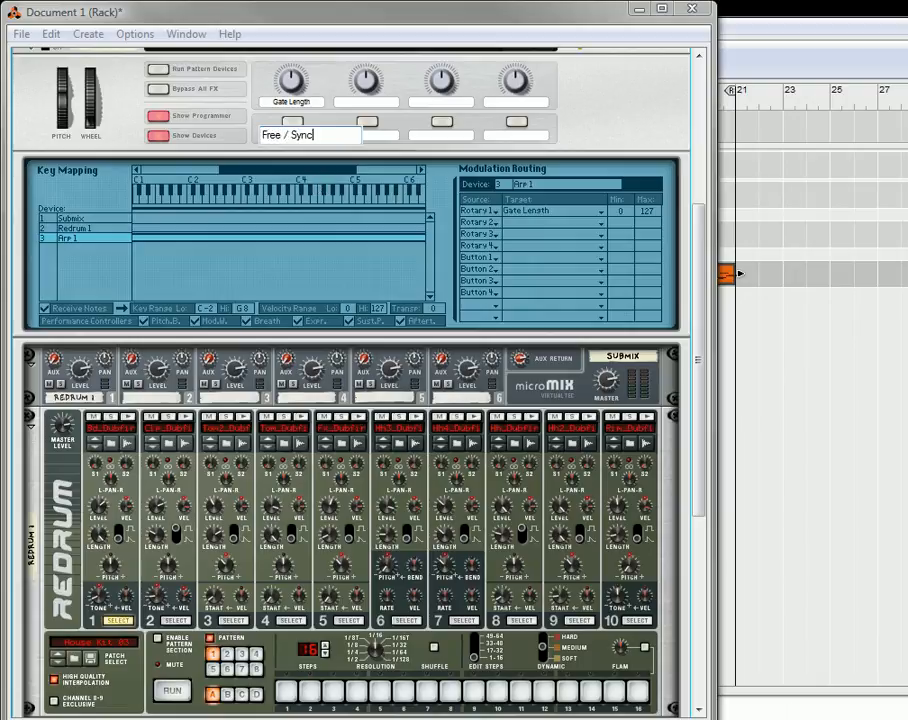
{"action": "key", "text": "Return"}
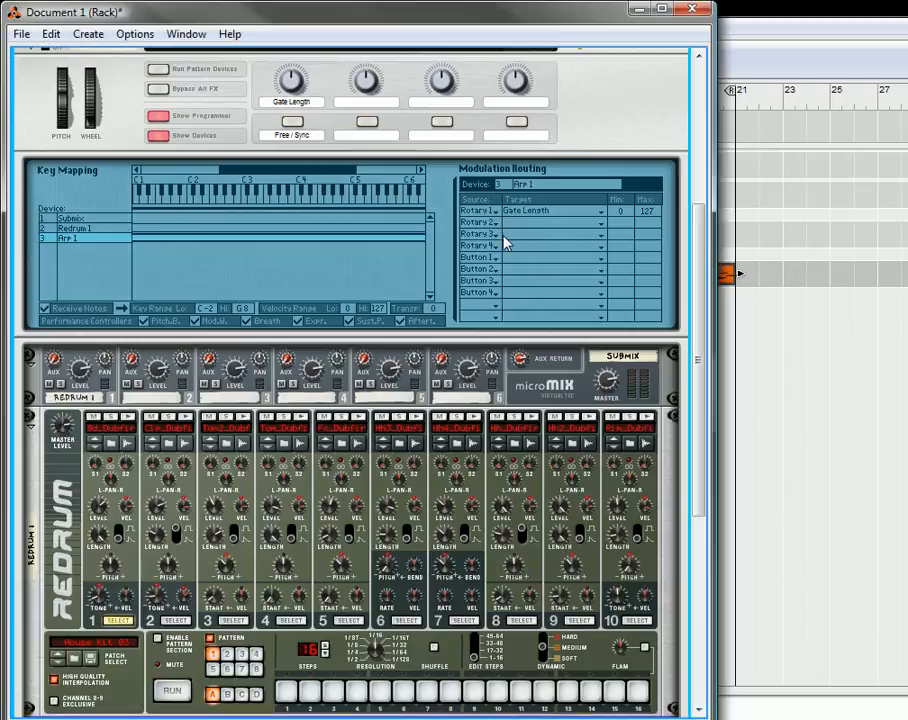
Route Button 1 to the Sync parameter of Arp 1 in the modulation routing
{"action": "left_click", "coordinate": [508, 261]}
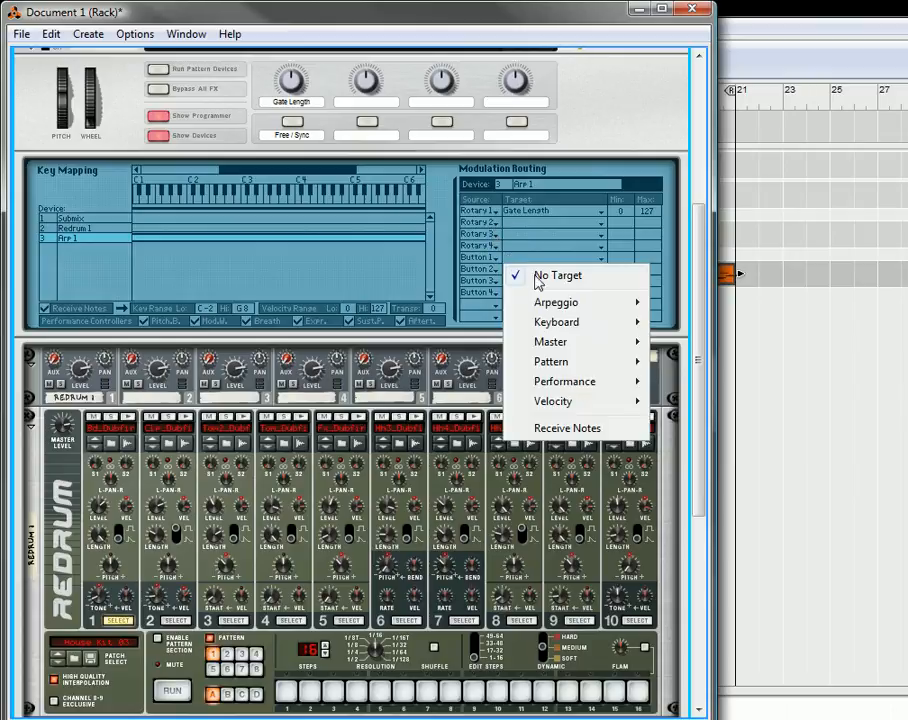
{"action": "mouse_move", "coordinate": [580, 303]}
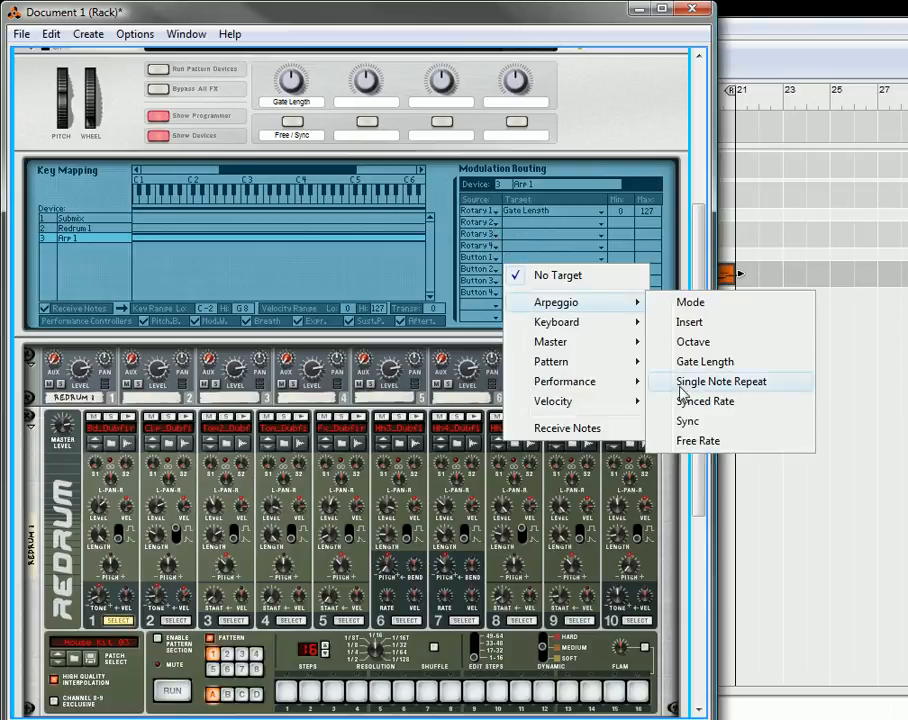
{"action": "left_click", "coordinate": [688, 420]}
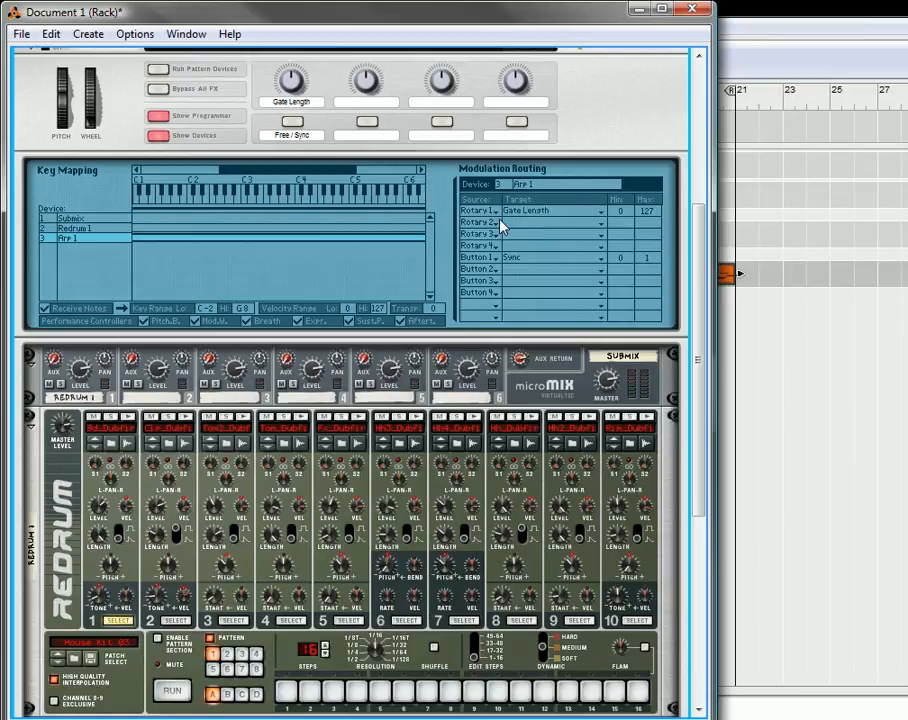
Label the Combinator's second rotary knob "Rate"
{"action": "left_click", "coordinate": [482, 222]}
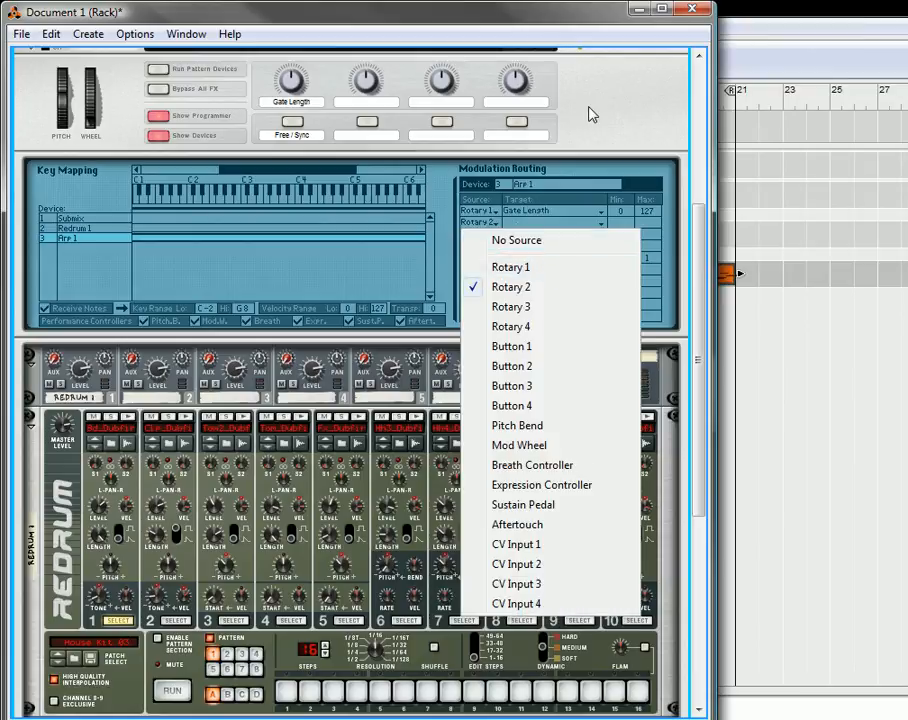
{"action": "left_click", "coordinate": [578, 170]}
{"action": "scroll", "coordinate": [437, 237], "scroll_direction": "down", "scroll_amount": 5}
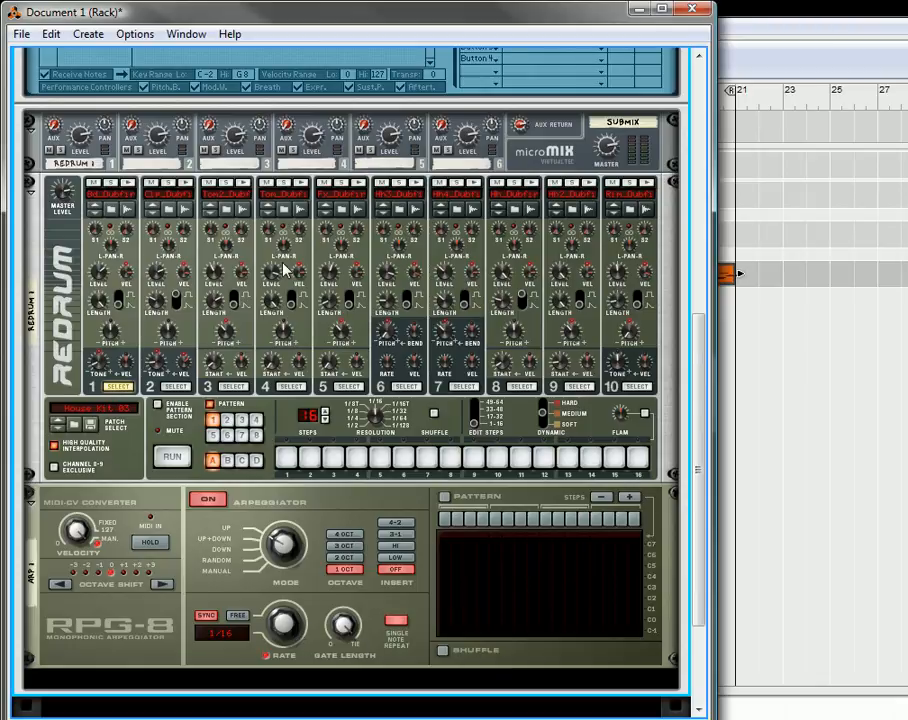
{"action": "scroll", "coordinate": [284, 268], "scroll_direction": "up", "scroll_amount": 6}
{"action": "left_click", "coordinate": [350, 138]}
{"action": "type", "text": "Rate"}
{"action": "key", "text": "Return"}
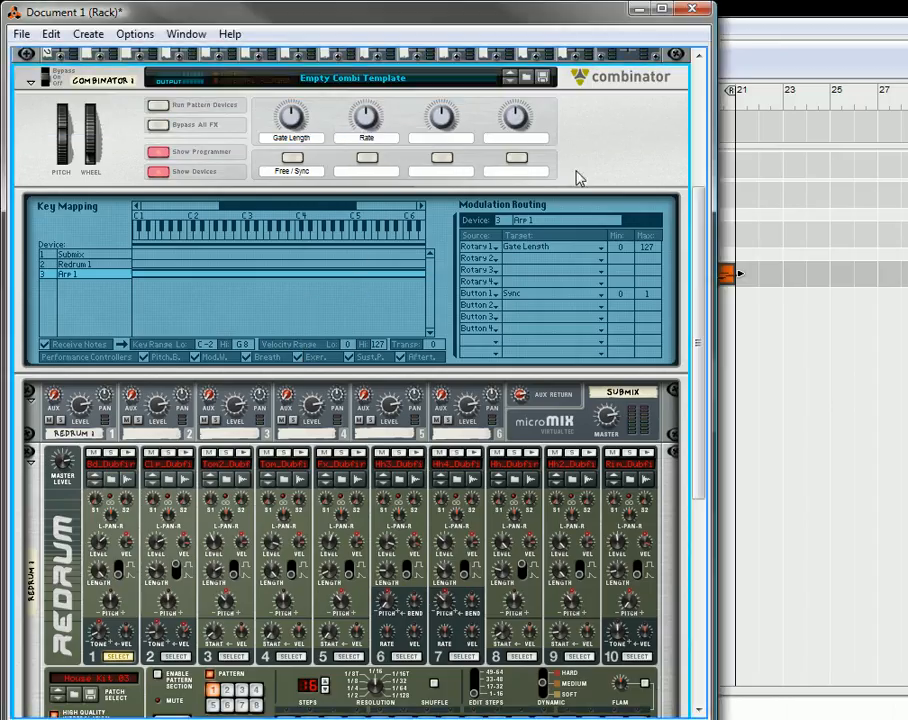
Change the third routing source to Rotary 2 and route the two Rotary 2 rows to Arp 1's Free Rate and Synced Rate
{"action": "left_click", "coordinate": [495, 270]}
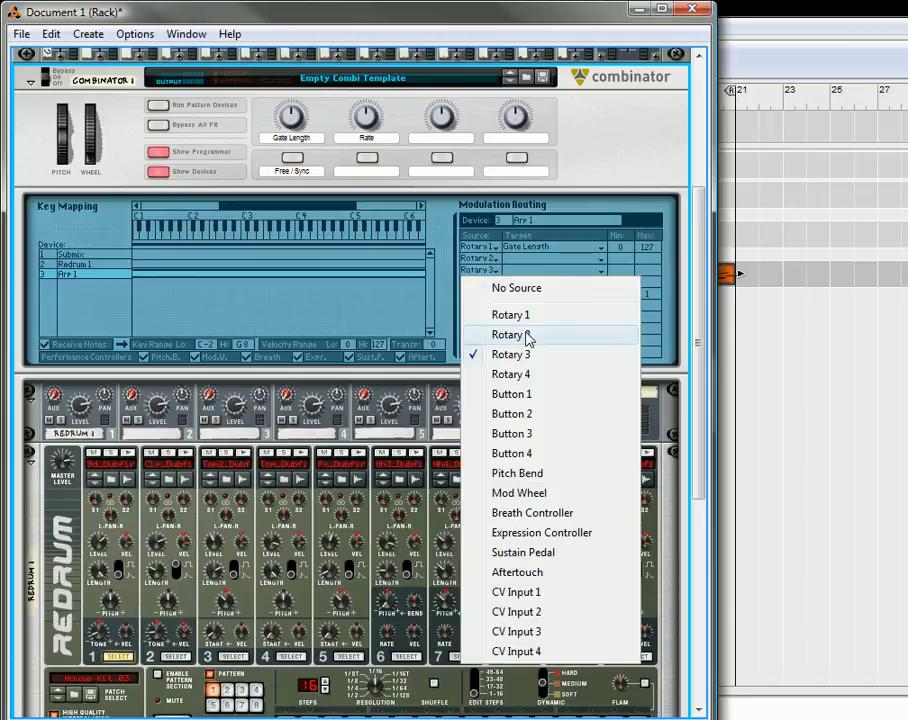
{"action": "left_click", "coordinate": [525, 335]}
{"action": "left_click", "coordinate": [505, 281]}
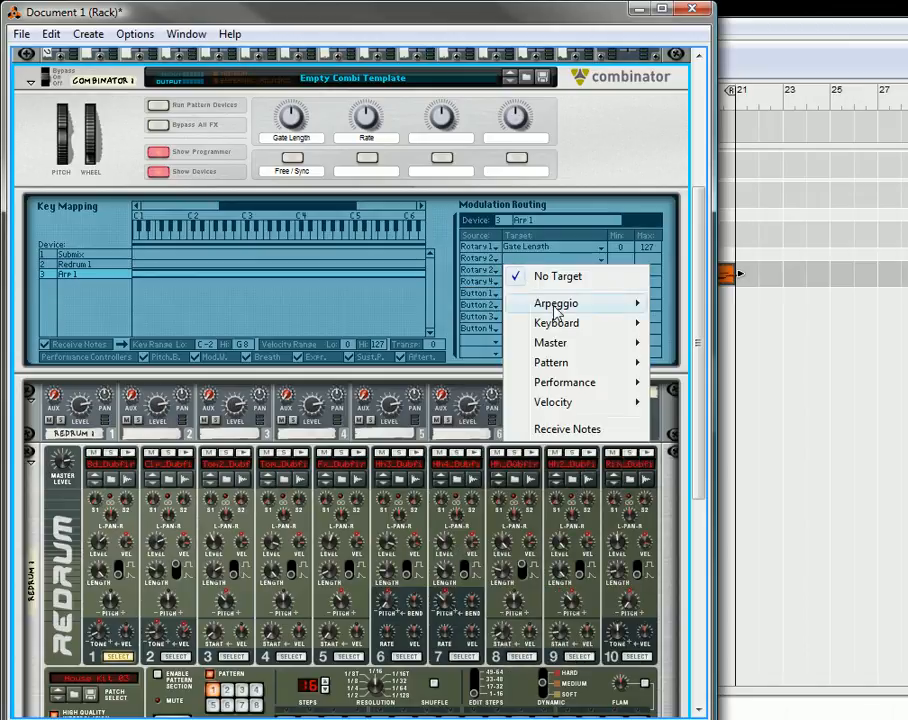
{"action": "mouse_move", "coordinate": [550, 303]}
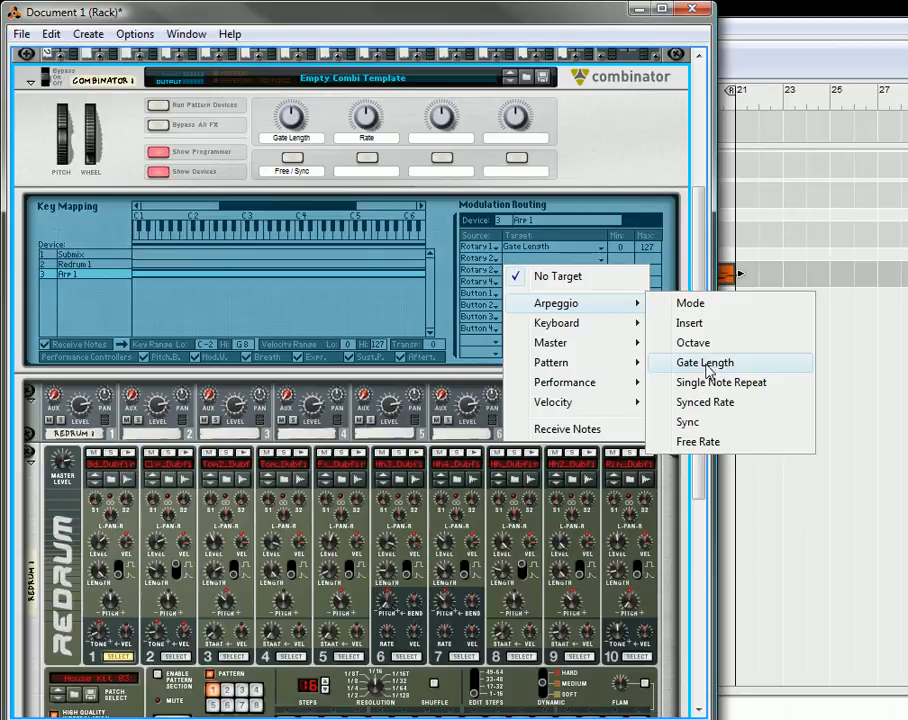
{"action": "left_click", "coordinate": [708, 443]}
{"action": "left_click", "coordinate": [518, 274]}
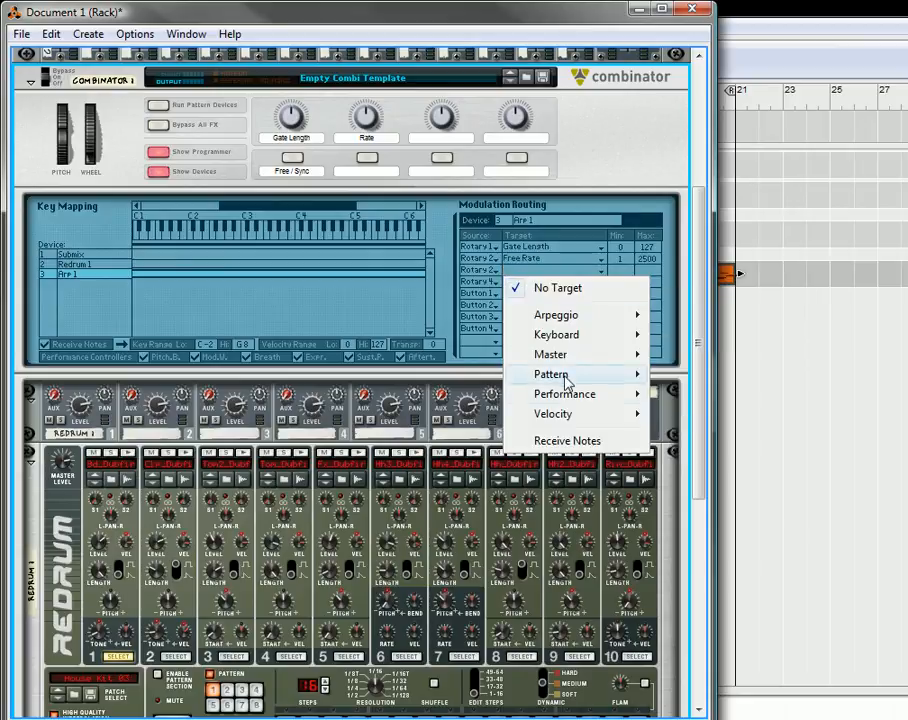
{"action": "mouse_move", "coordinate": [598, 322]}
{"action": "left_click", "coordinate": [702, 413]}
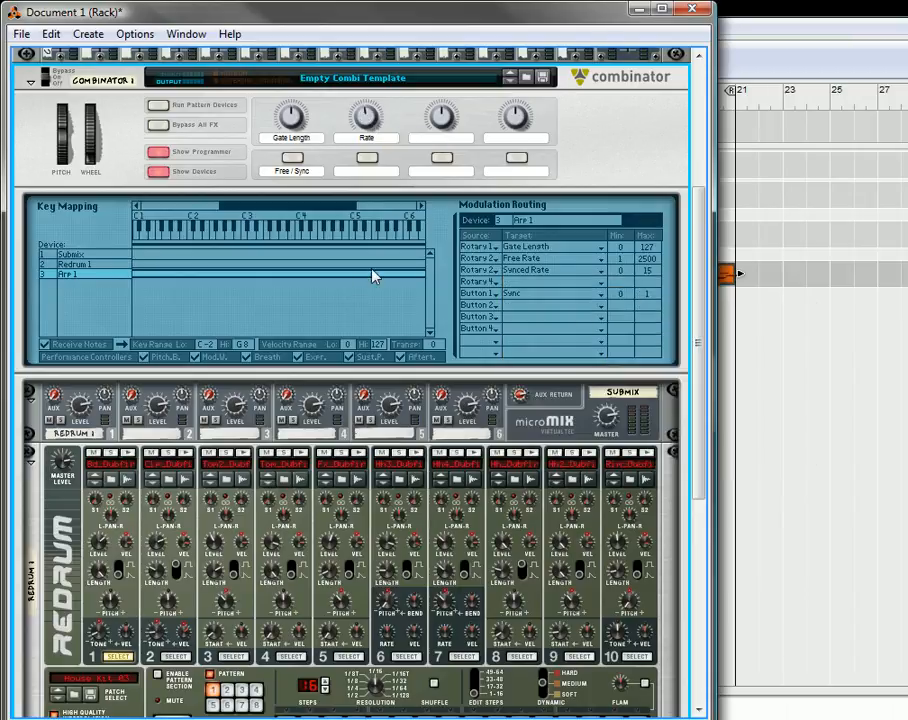
Compare the RPG-8's Sync/Free, Rate and Gate Length controls with the Combinator's labelled controls and modulation routing
{"action": "scroll", "coordinate": [377, 420], "scroll_direction": "down", "scroll_amount": 5}
{"action": "scroll", "coordinate": [366, 438], "scroll_direction": "down", "scroll_amount": 2}
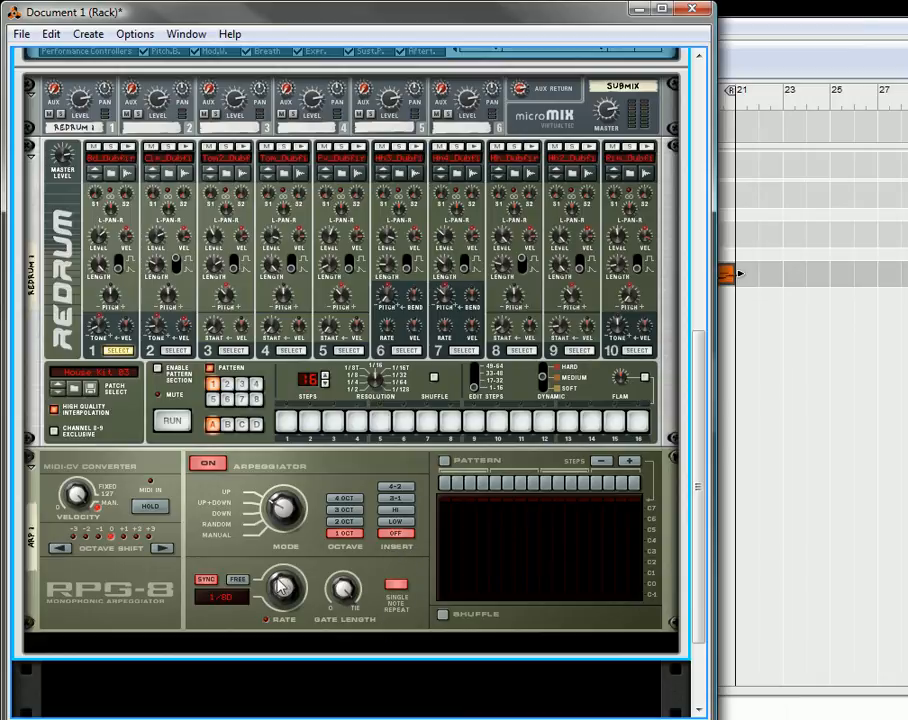
{"action": "scroll", "coordinate": [375, 488], "scroll_direction": "up", "scroll_amount": 2}
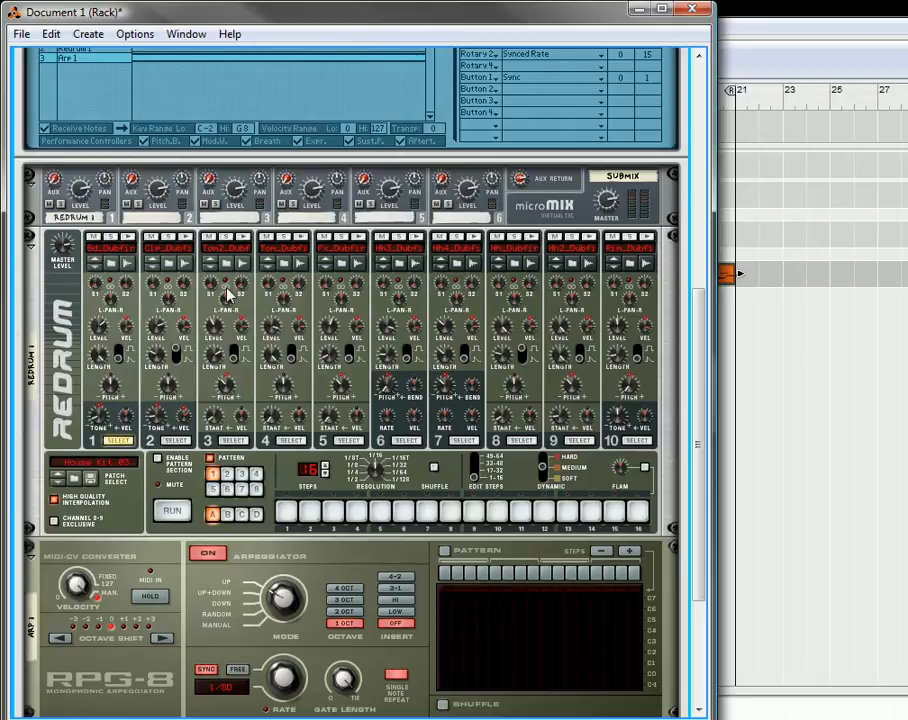
{"action": "scroll", "coordinate": [310, 333], "scroll_direction": "up", "scroll_amount": 6}
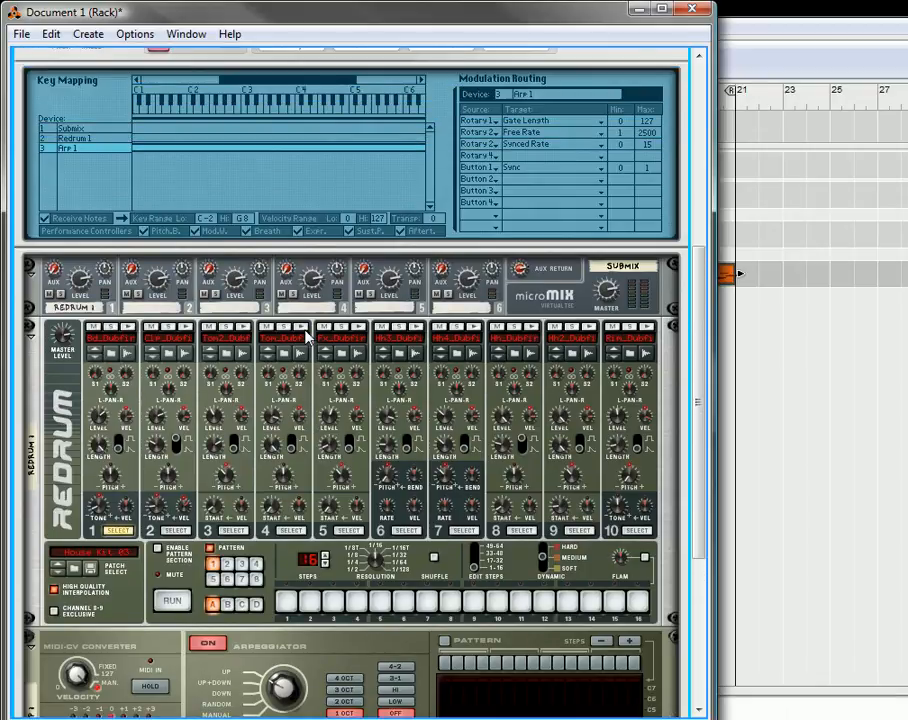
{"action": "scroll", "coordinate": [280, 366], "scroll_direction": "up", "scroll_amount": 2}
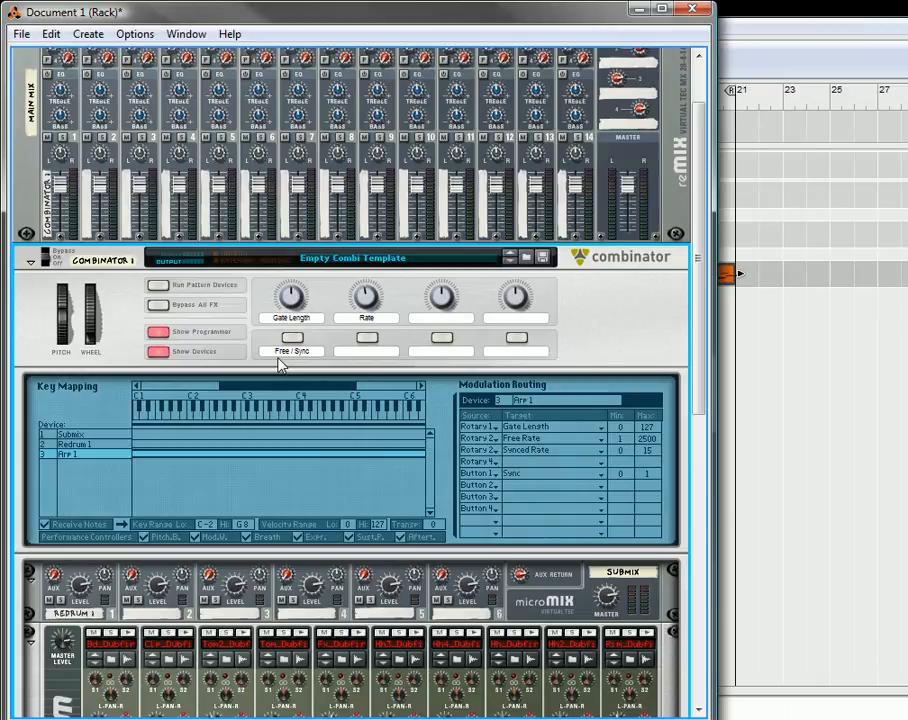
{"action": "scroll", "coordinate": [300, 400], "scroll_direction": "down", "scroll_amount": 7}
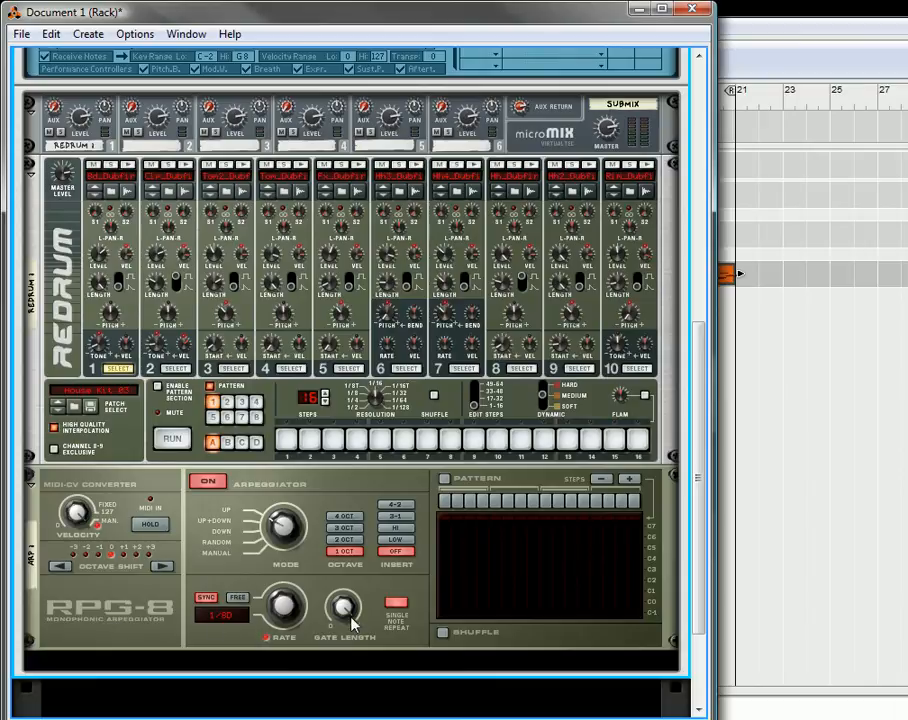
{"action": "scroll", "coordinate": [300, 465], "scroll_direction": "up", "scroll_amount": 3}
{"action": "scroll", "coordinate": [307, 470], "scroll_direction": "up", "scroll_amount": 3}
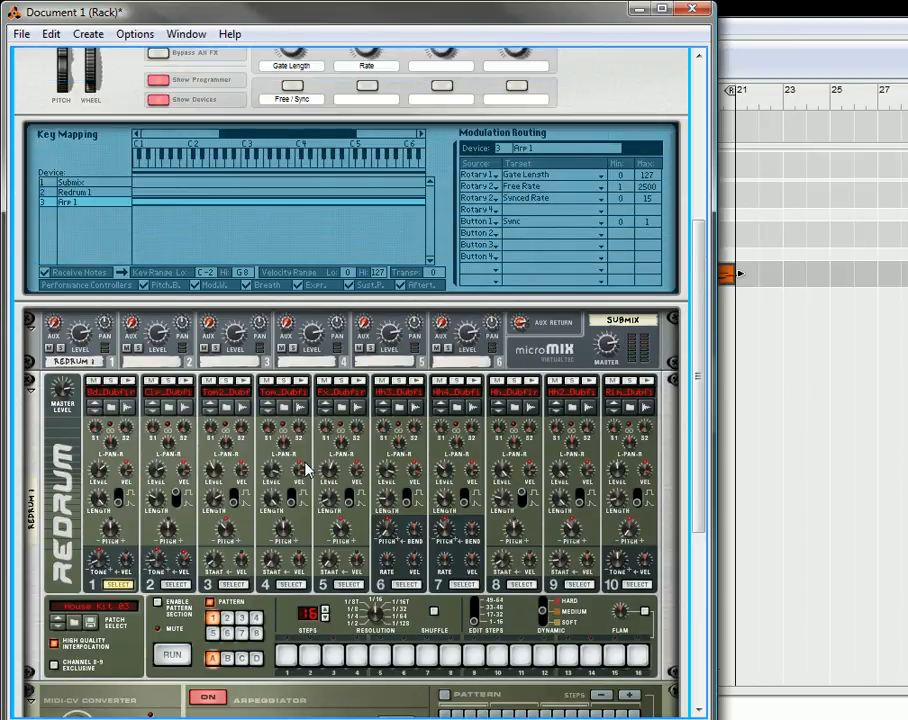